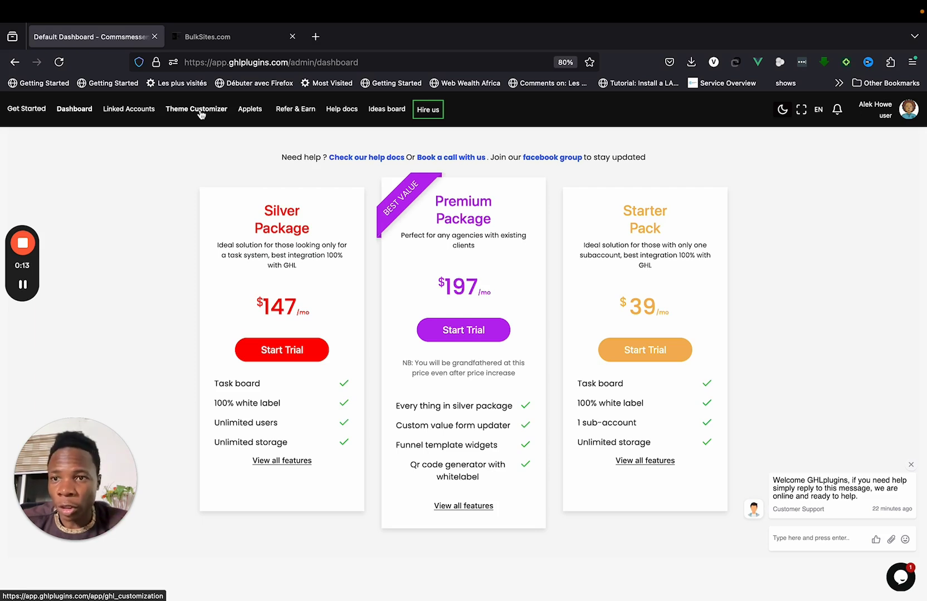
# View the agency linking account selection for COMMSMESSENGER from the linked accounts page, and close it without choosing an account.
pyautogui.click(127, 112)
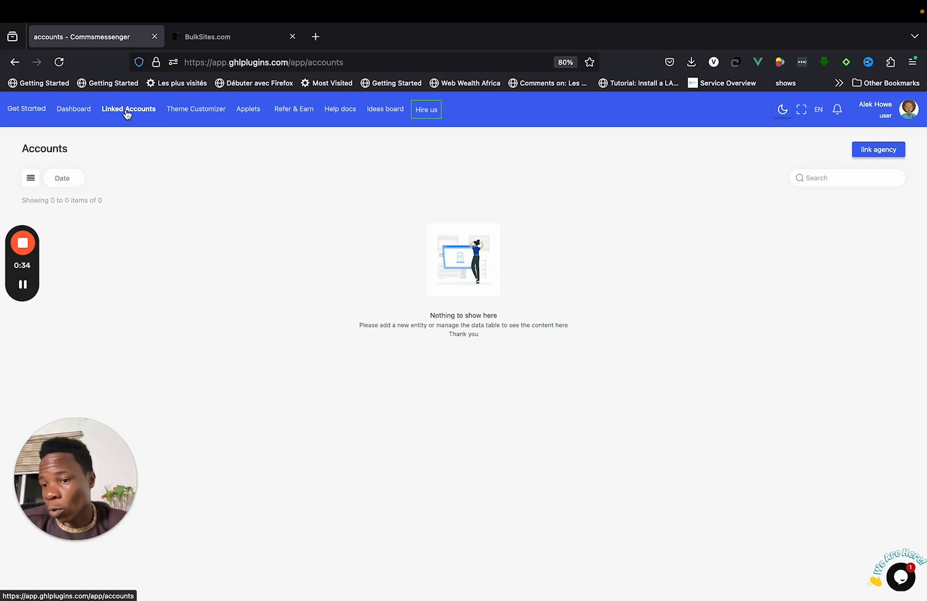
pyautogui.click(874, 152)
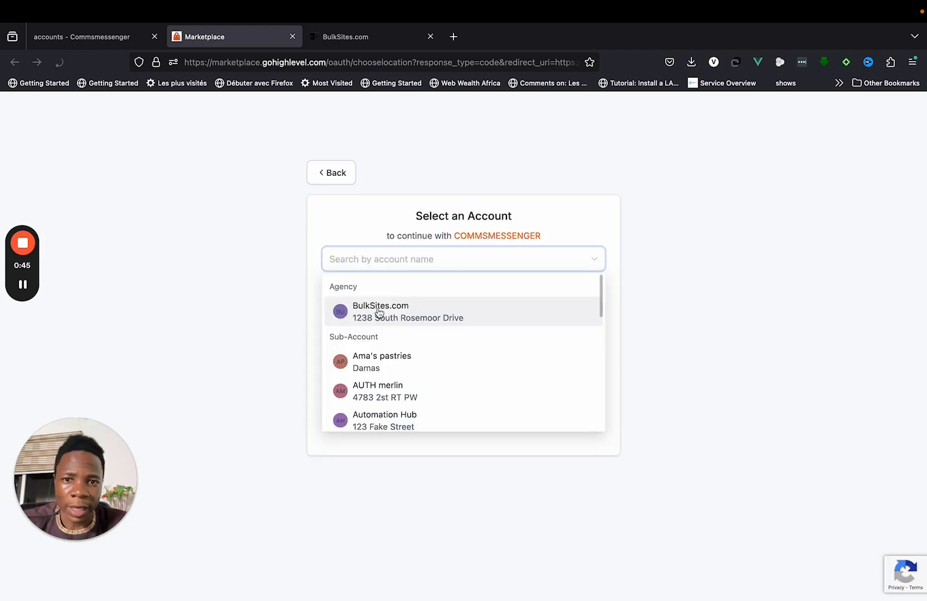
pyautogui.click(291, 36)
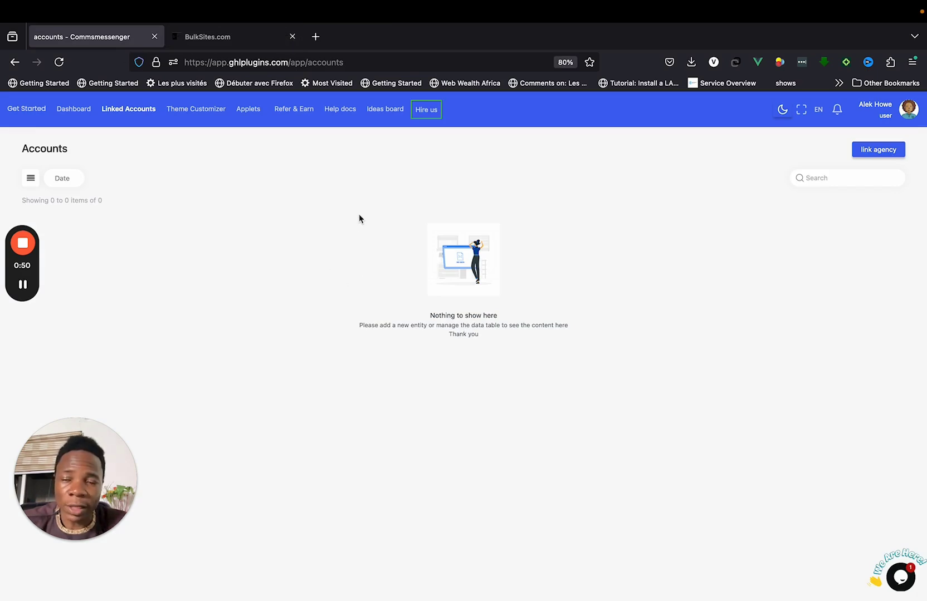
# Enable the theme customizer service and check the Conversations entry in the BulkSites sub-account.
pyautogui.click(200, 110)
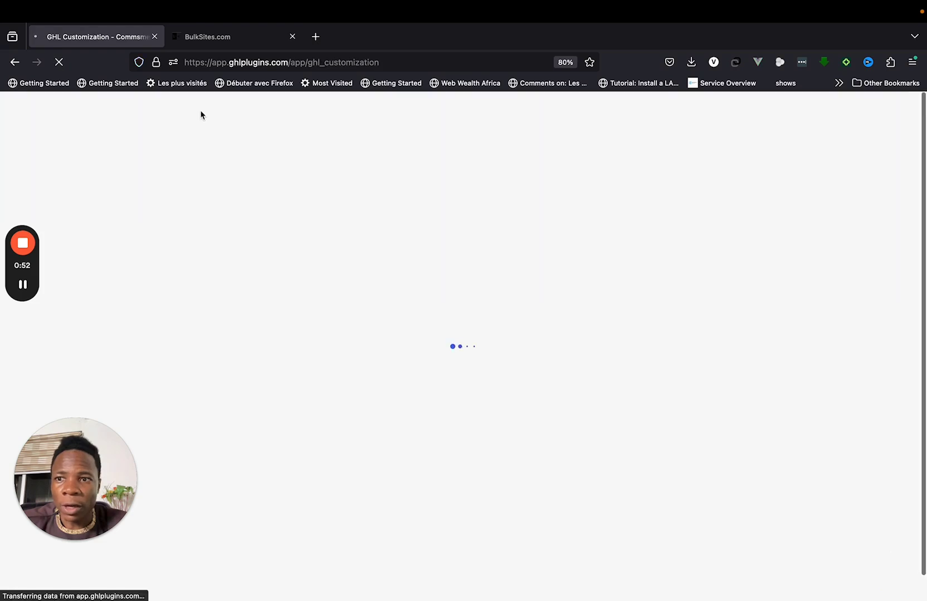
pyautogui.click(330, 233)
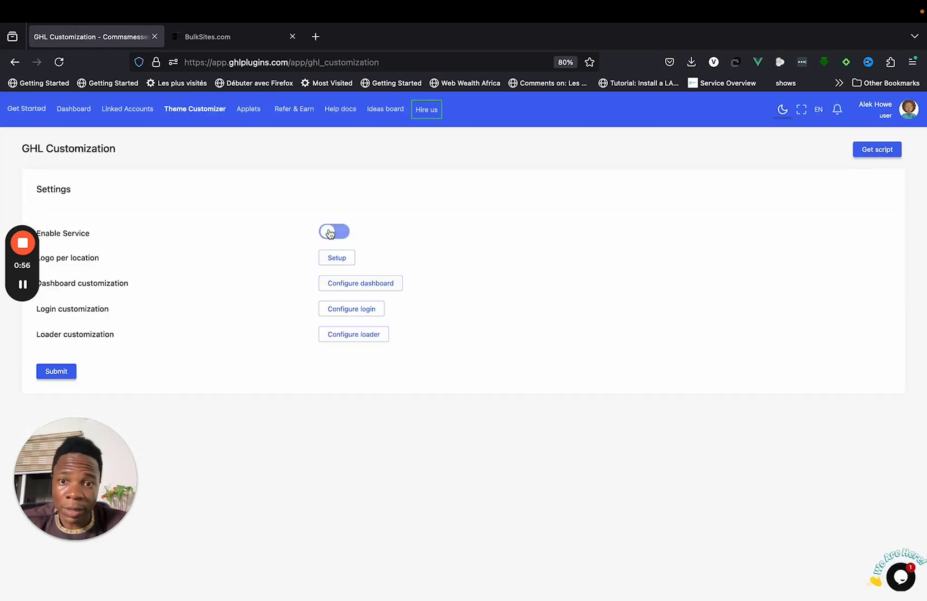
pyautogui.click(330, 233)
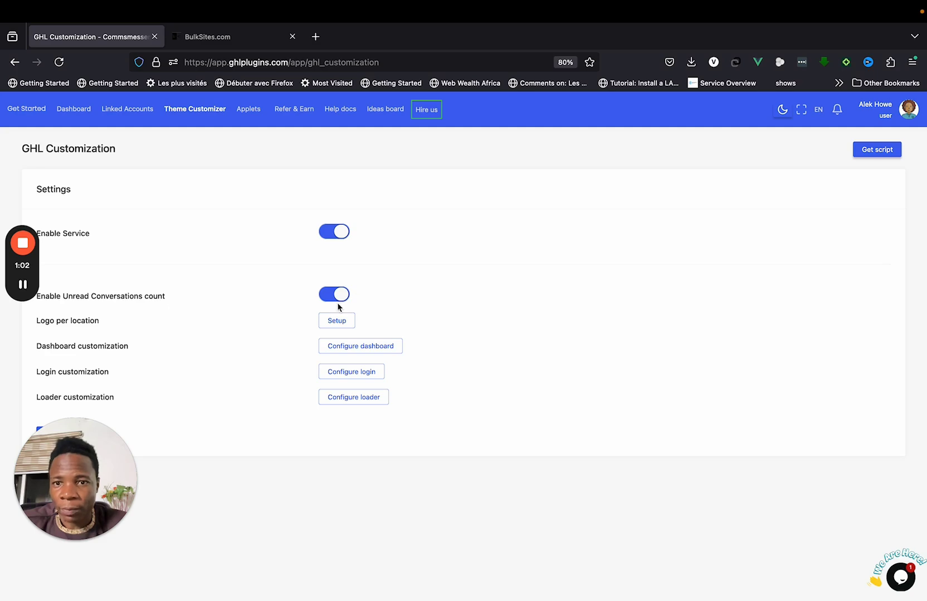
pyautogui.click(248, 37)
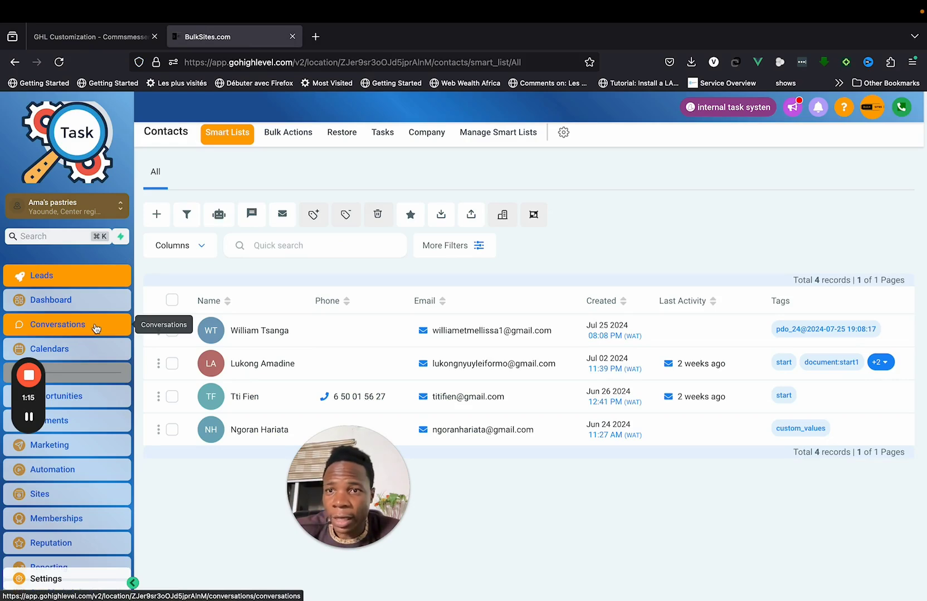
pyautogui.click(103, 39)
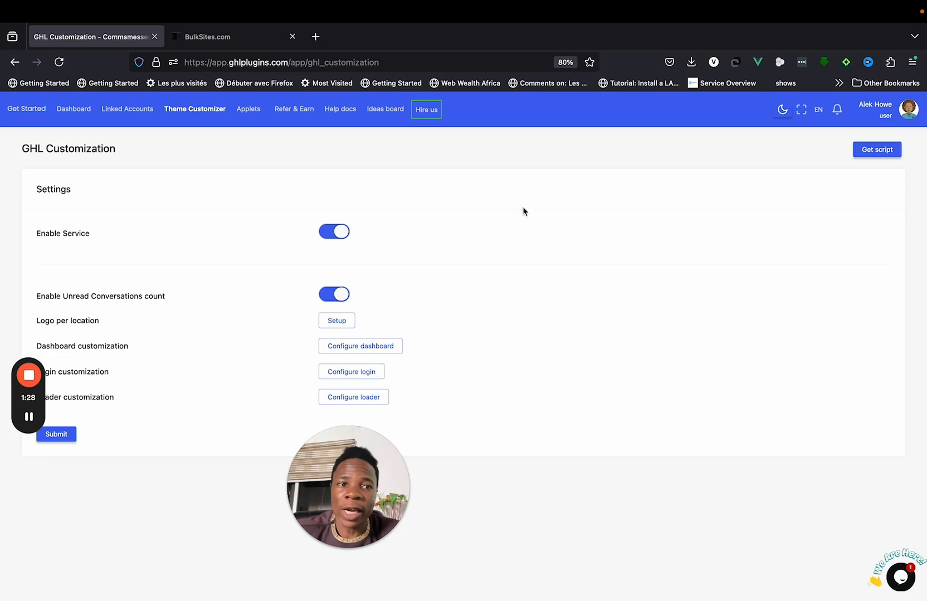
# Show the customization scripts and locate the matching Custom Javascript content in the BulkSites agency's company settings.
pyautogui.click(881, 150)
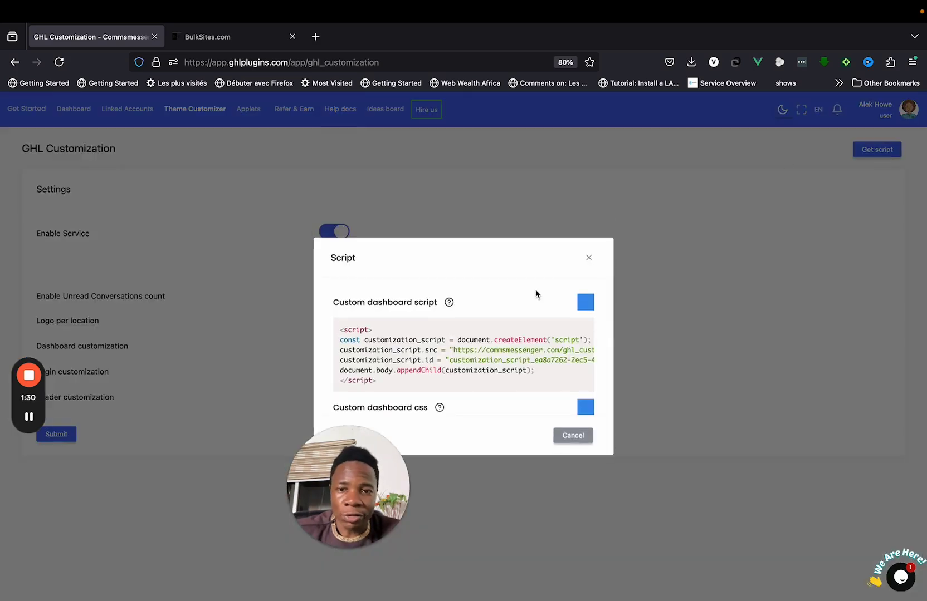
pyautogui.scroll(-2, 501, 343)
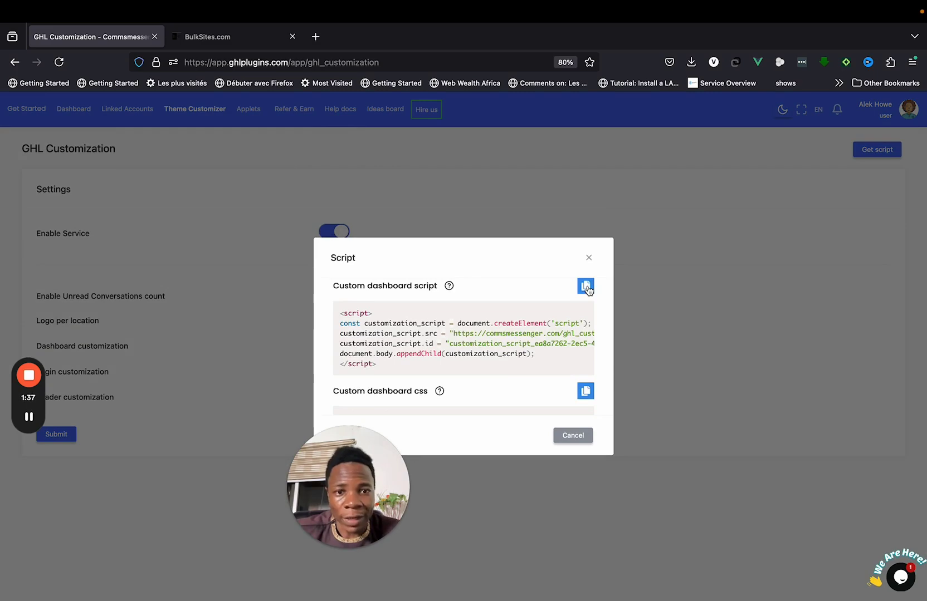
pyautogui.hotkey('ctrl', 'Tab')
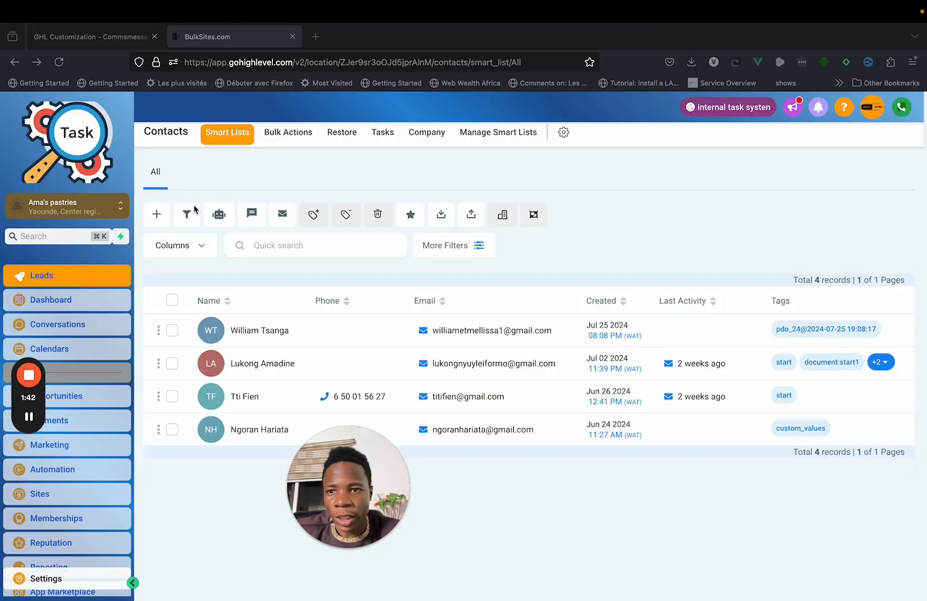
pyautogui.click(101, 209)
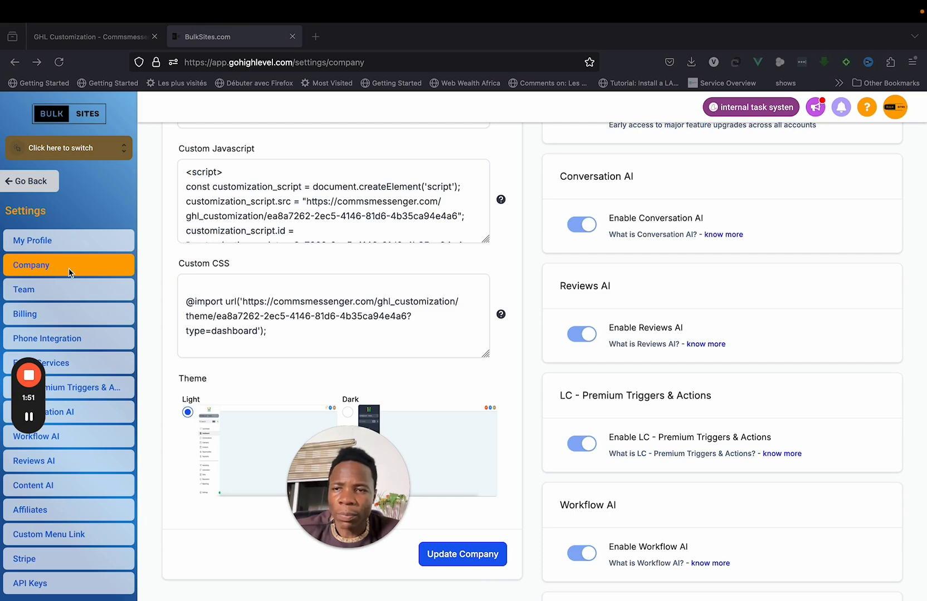
pyautogui.click(221, 199)
pyautogui.hotkey('ctrl', 'a')
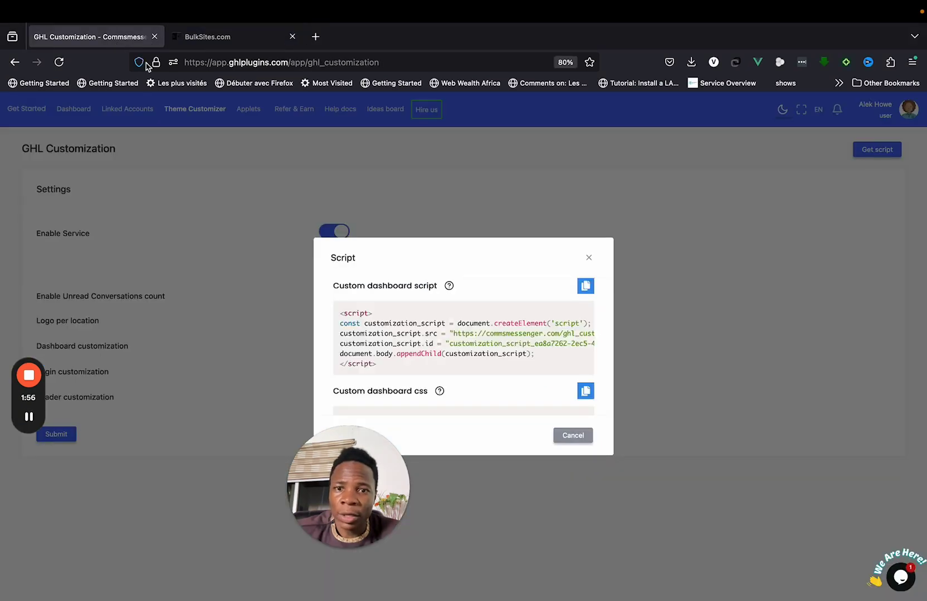
# Compare the custom dashboard and login CSS imports with the Custom CSS in the BulkSites company settings.
pyautogui.scroll(-3, 434, 325)
pyautogui.click(242, 45)
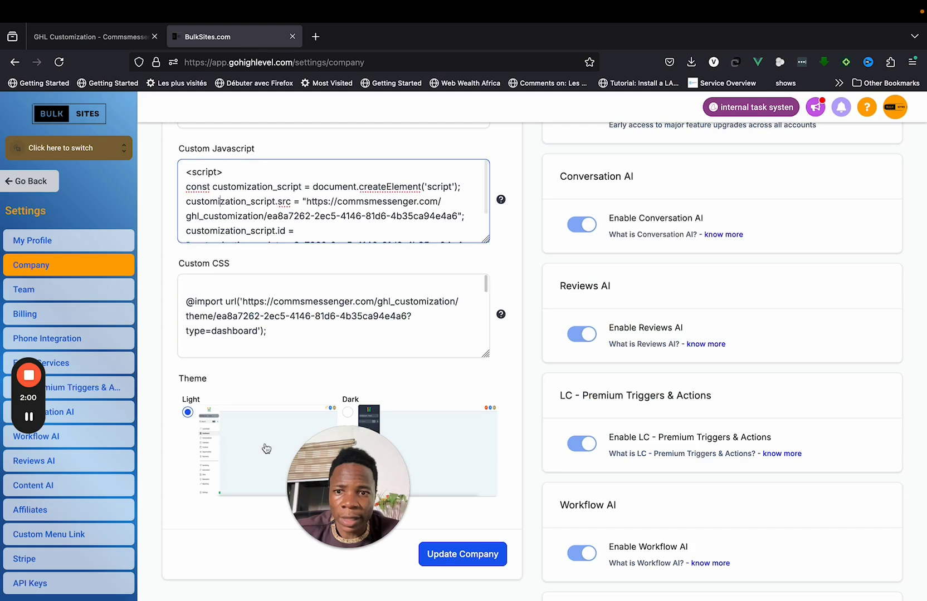
pyautogui.scroll(-3, 265, 301)
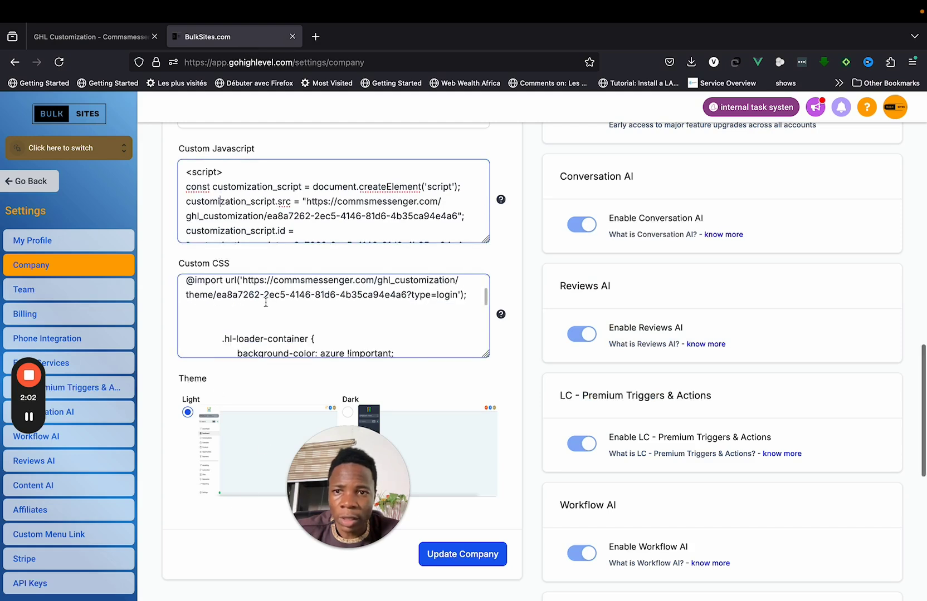
pyautogui.click(90, 37)
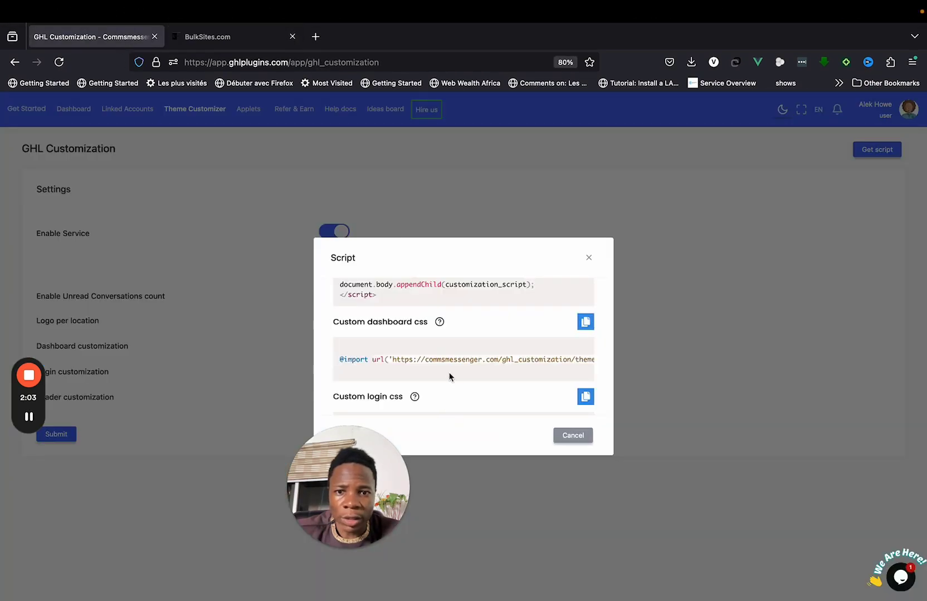
pyautogui.scroll(-3, 449, 373)
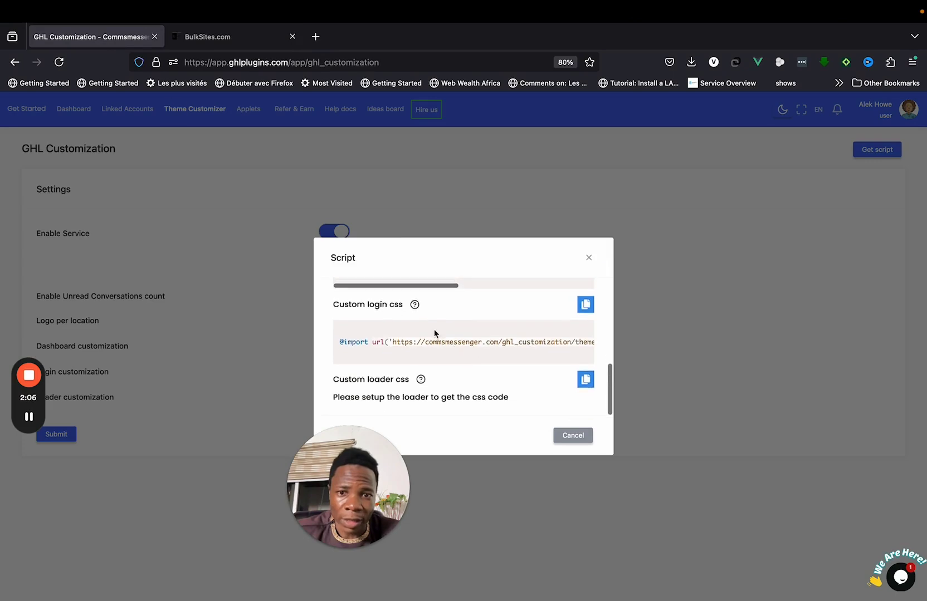
pyautogui.click(186, 36)
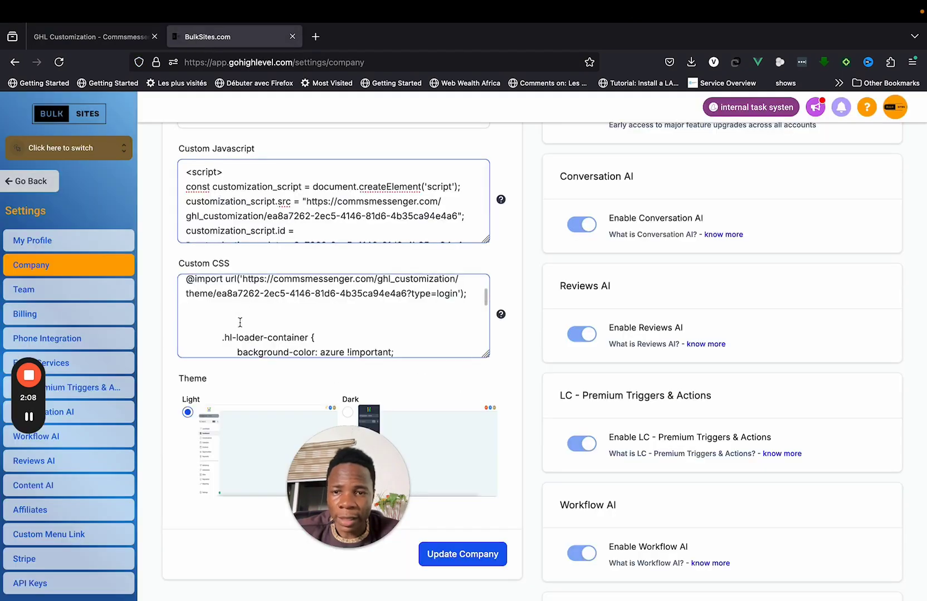
pyautogui.scroll(3, 240, 323)
# Compare the custom loader CSS section with the .hl-loader-container rules in the company's Custom CSS, and close the script dialog.
pyautogui.click(113, 44)
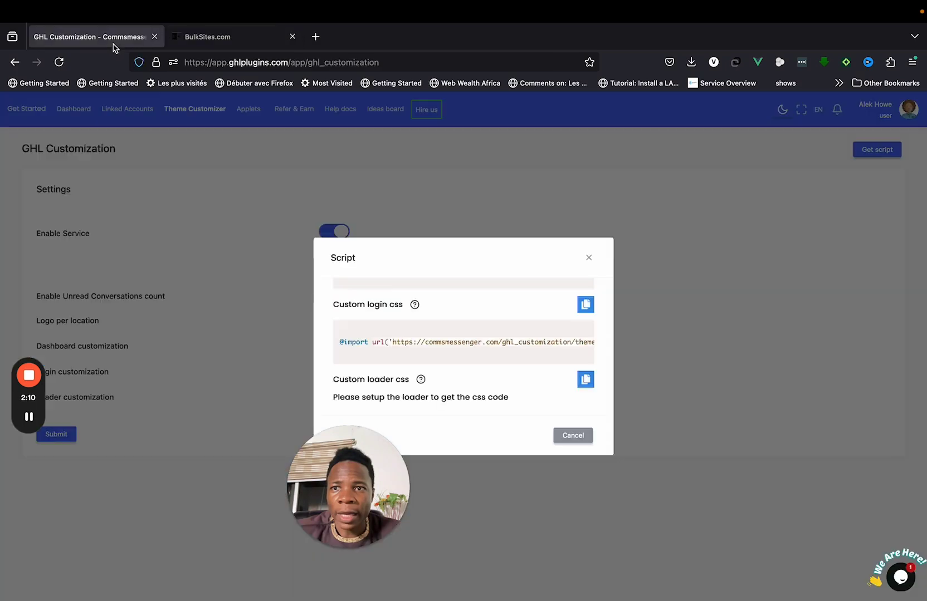
pyautogui.scroll(2, 441, 377)
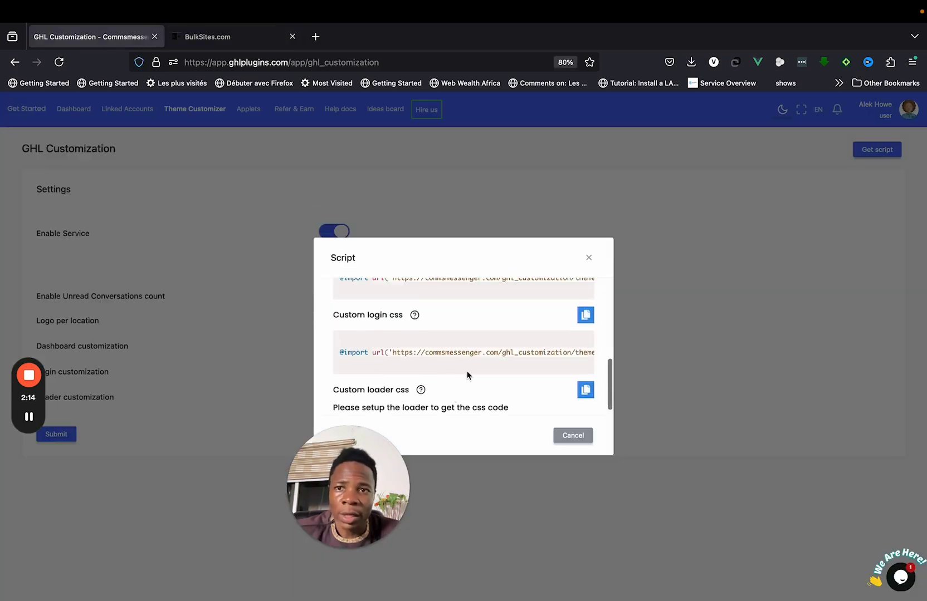
pyautogui.click(236, 38)
pyautogui.scroll(-1, 294, 321)
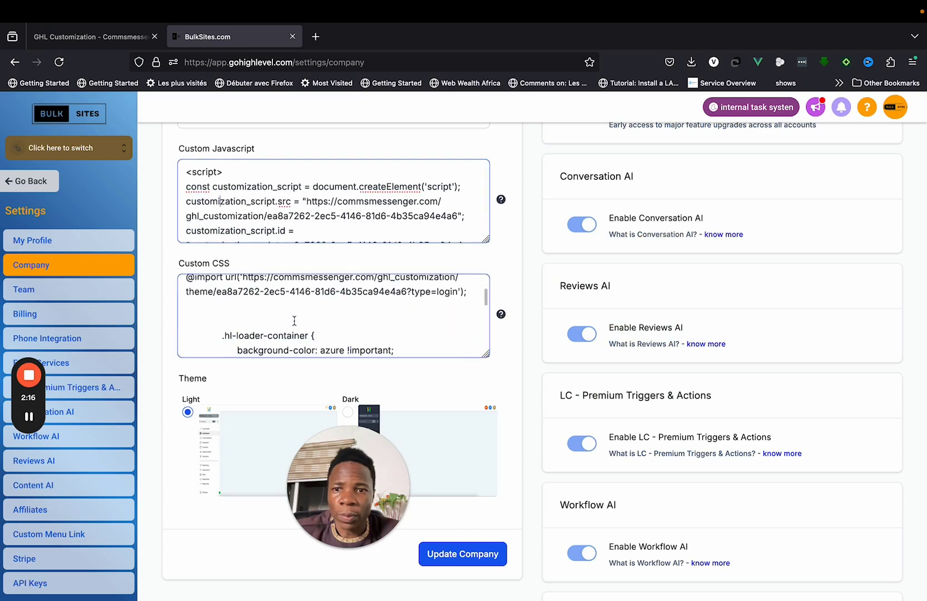
pyautogui.scroll(-1, 294, 321)
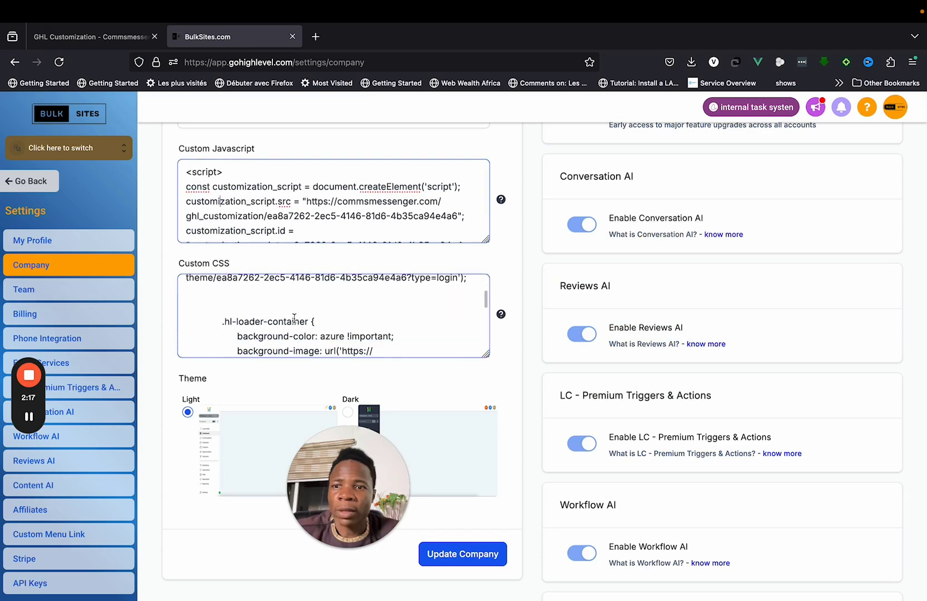
pyautogui.click(89, 40)
pyautogui.click(588, 258)
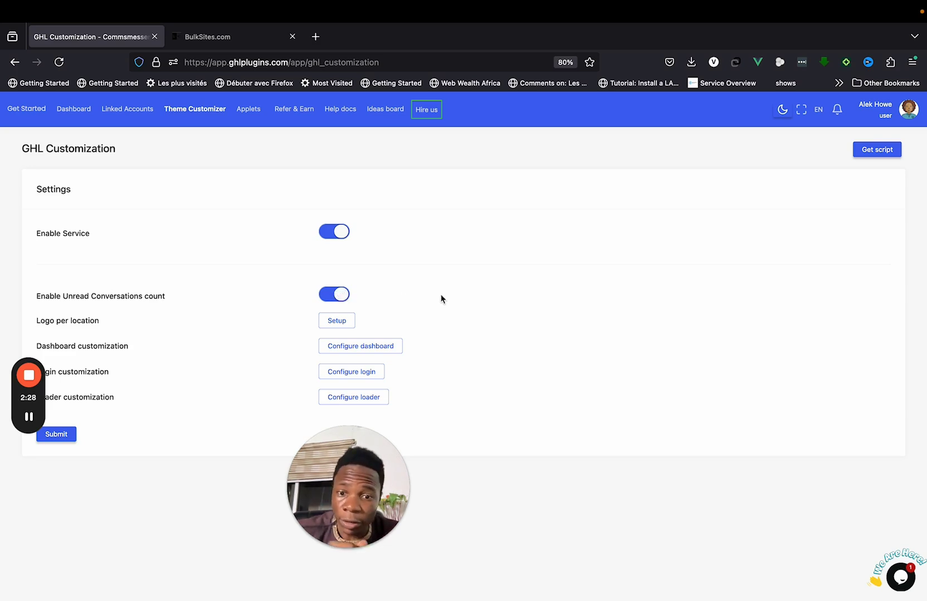
# Open the logo-per-location setup and check the logo shown in the Ama's pastries sub-account.
pyautogui.click(336, 322)
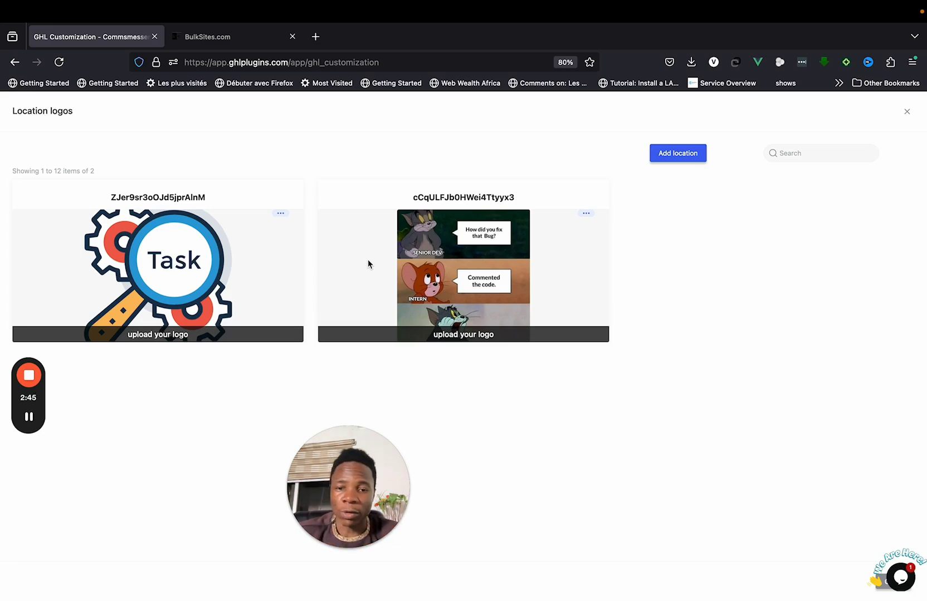
pyautogui.click(253, 38)
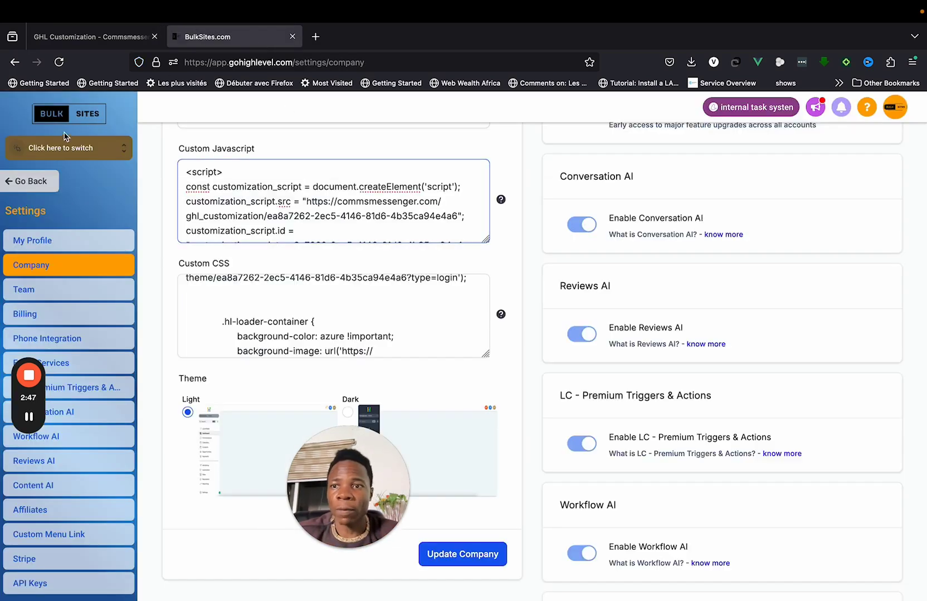
pyautogui.click(85, 148)
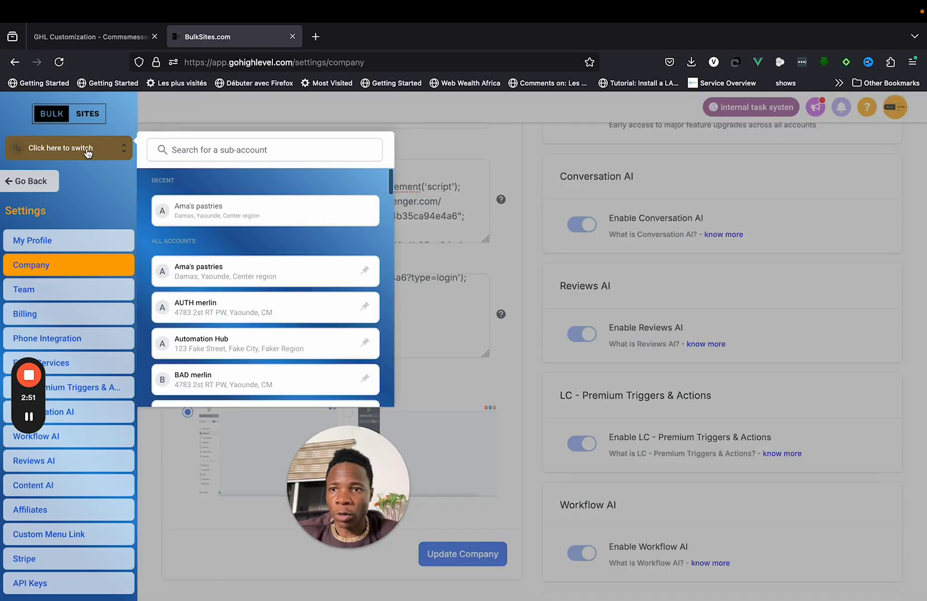
pyautogui.click(194, 212)
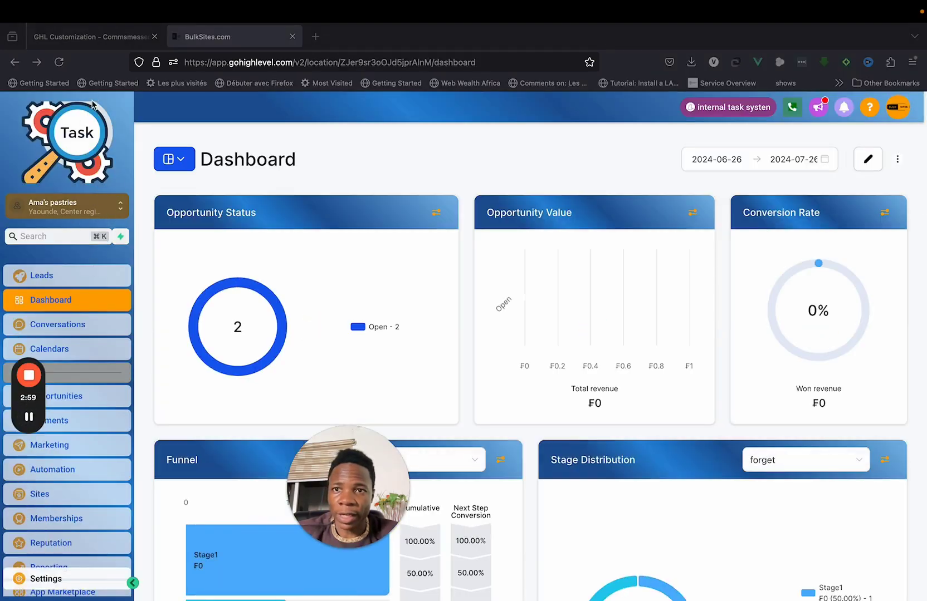
pyautogui.click(89, 37)
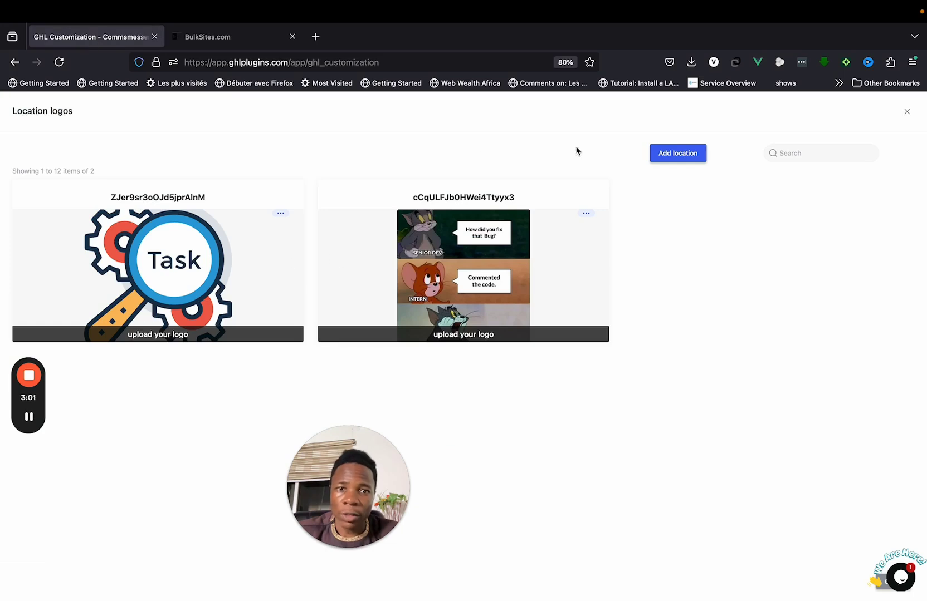
# Add a new location logo entry and upload m0VnEJS8.jpg from Downloads as its logo.
pyautogui.click(678, 156)
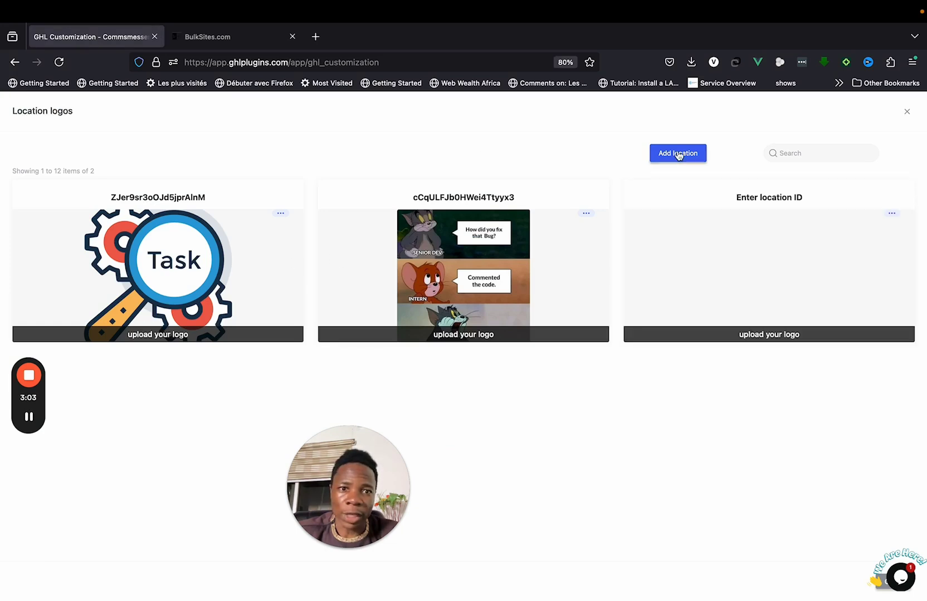
pyautogui.click(757, 335)
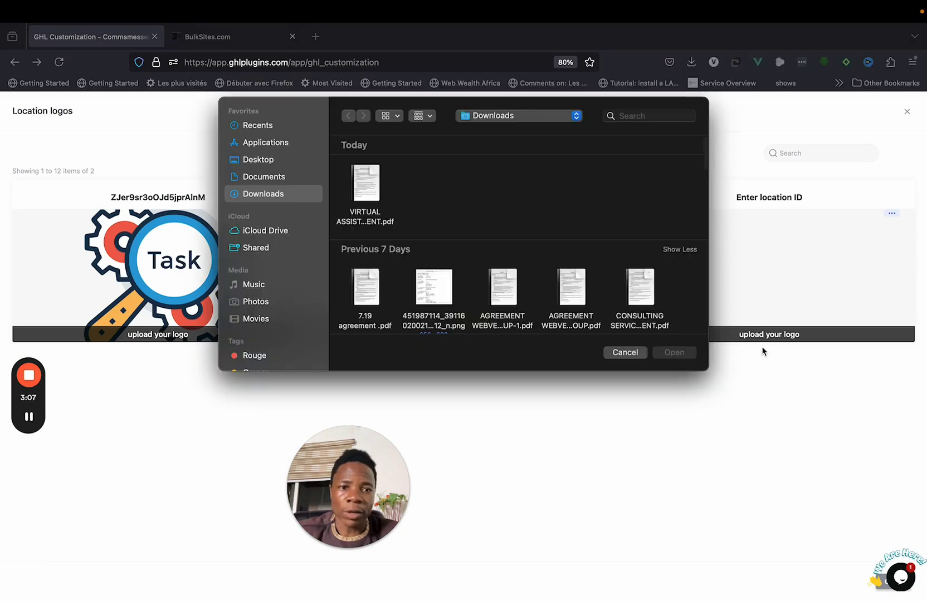
pyautogui.scroll(-5, 524, 230)
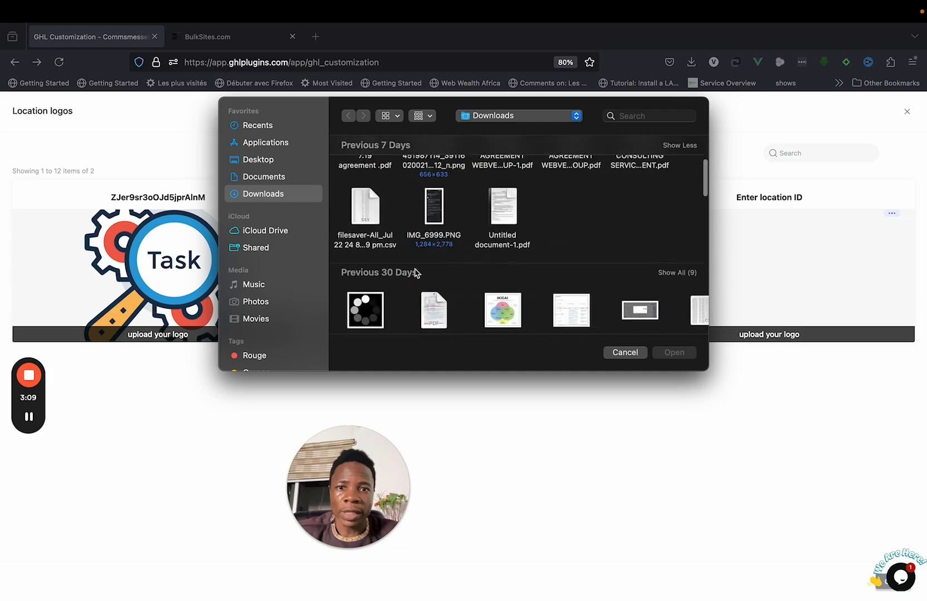
pyautogui.scroll(-2, 482, 308)
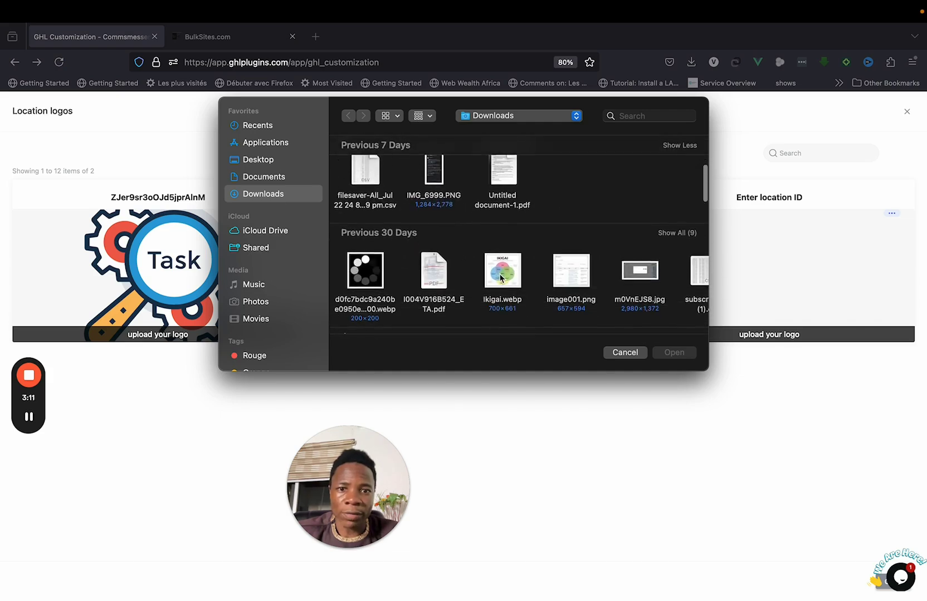
pyautogui.scroll(-2, 501, 277)
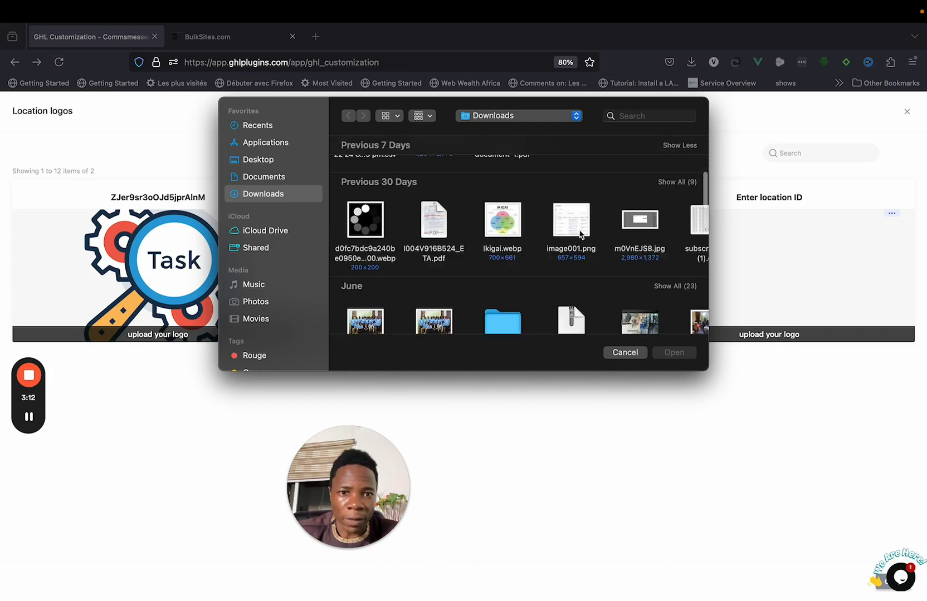
pyautogui.click(641, 229)
pyautogui.click(663, 353)
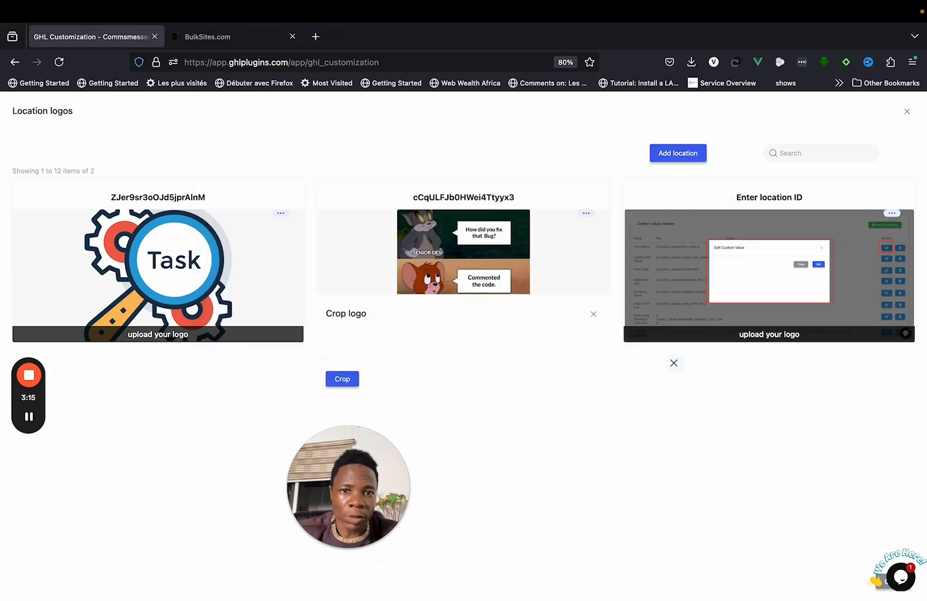
# Crop the uploaded image around its central area and save it as the new location entry's logo.
pyautogui.moveTo(470, 351)
pyautogui.mouseDown()
pyautogui.moveTo(449, 348)
pyautogui.moveTo(492, 343)
pyautogui.moveTo(465, 348)
pyautogui.mouseUp()
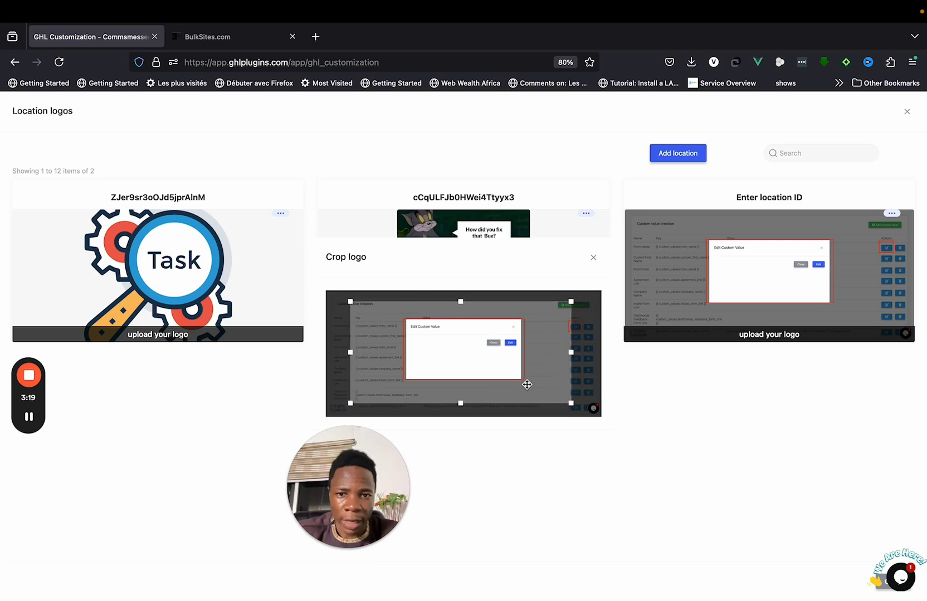
pyautogui.moveTo(348, 487); pyautogui.dragTo(106, 488)
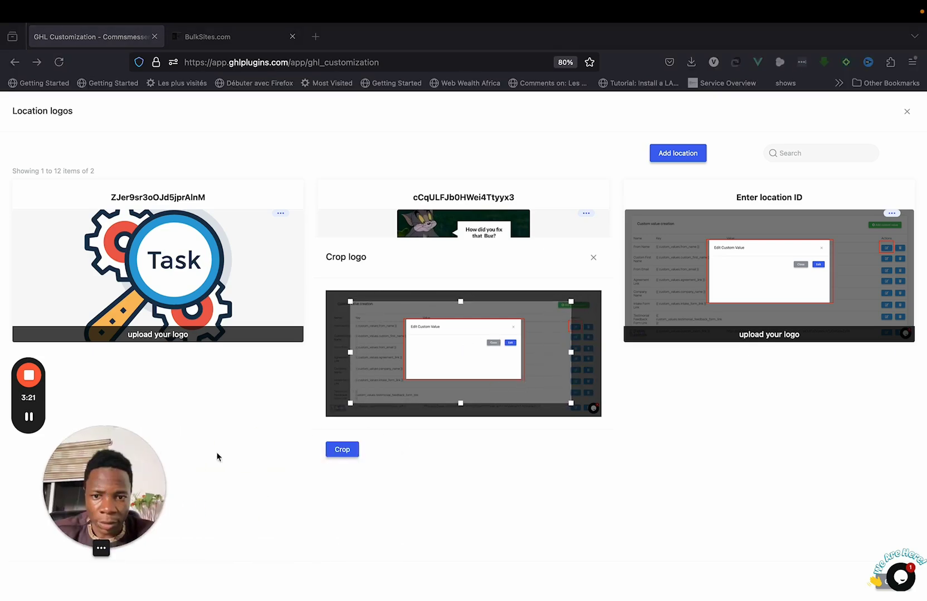
pyautogui.click(343, 451)
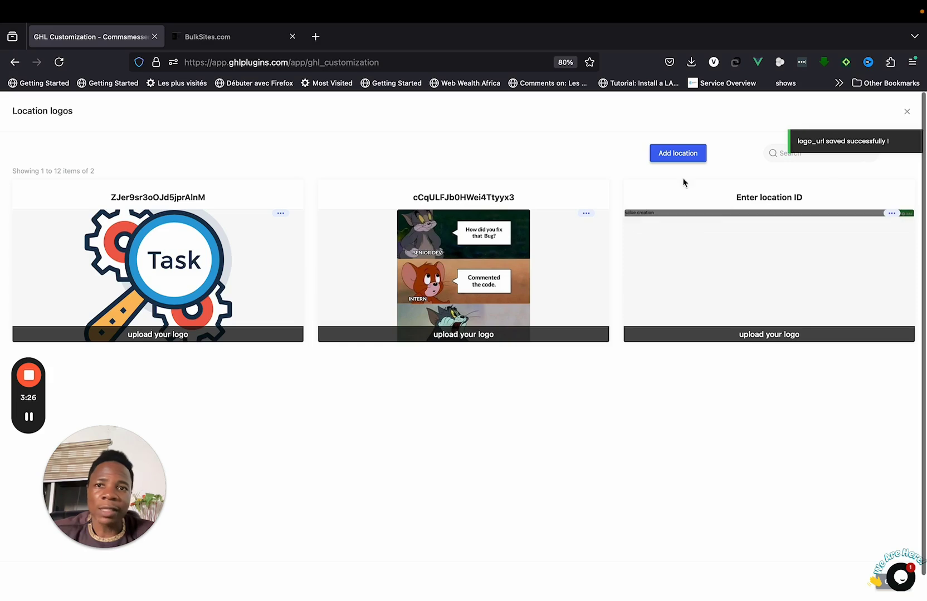
# Copy the Ama's pastries location ID from its dashboard address and set it as the new logo entry's location ID.
pyautogui.click(236, 37)
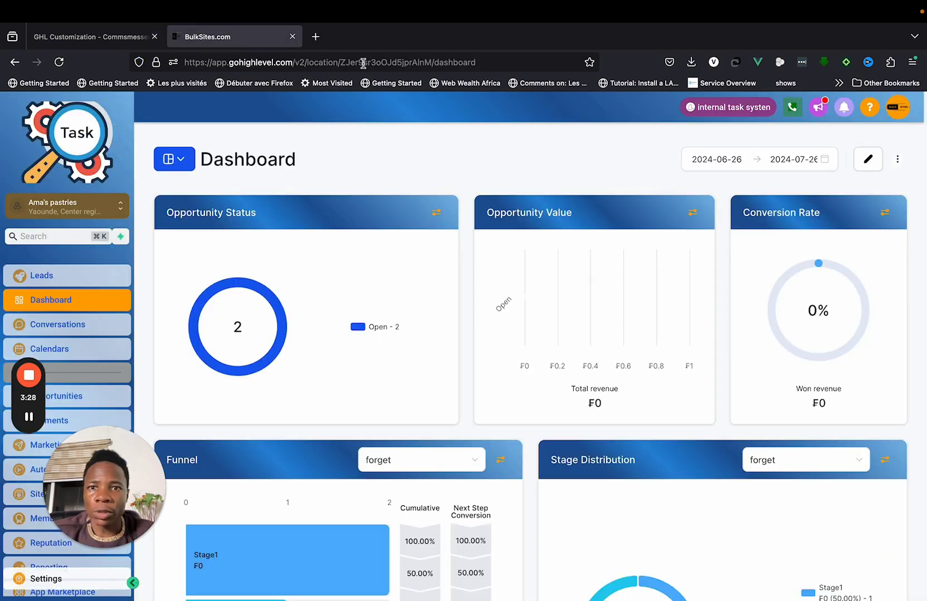
pyautogui.doubleClick(392, 60)
pyautogui.hotkey('ctrl', 'c')
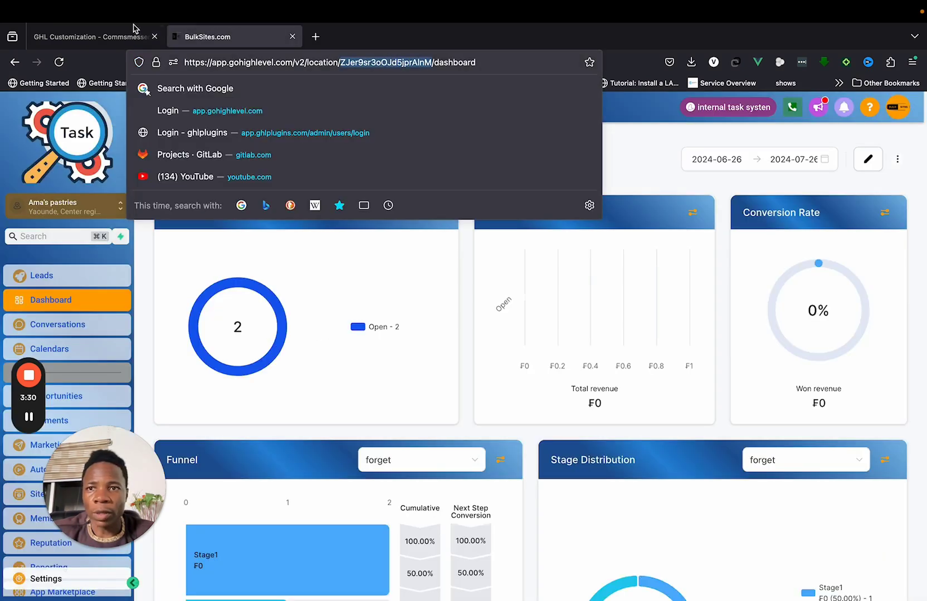
pyautogui.click(111, 34)
pyautogui.click(762, 198)
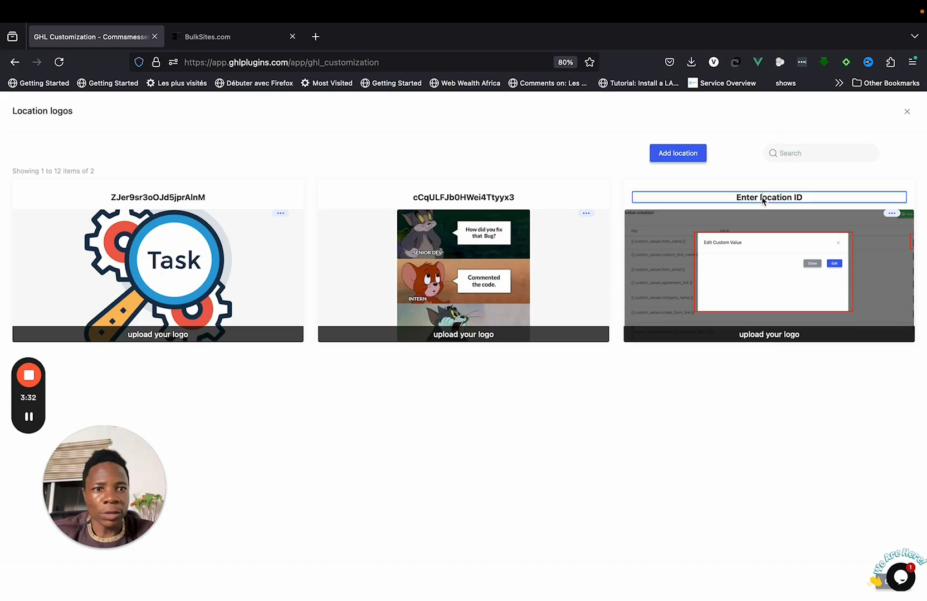
pyautogui.hotkey('ctrl', 'a')
pyautogui.hotkey('ctrl', 'v')
pyautogui.press('Return')
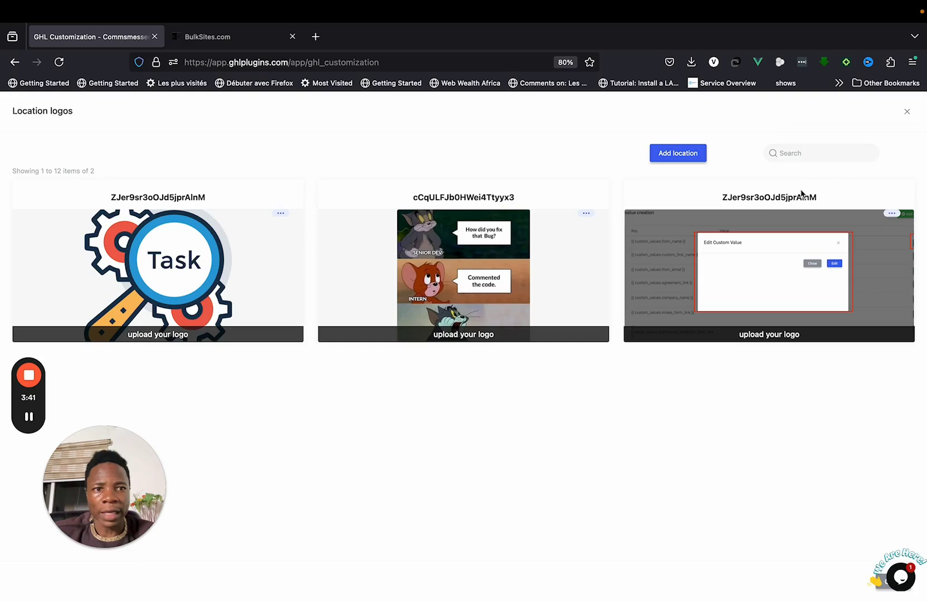
# Delete the new location logo entry and close the location logos window.
pyautogui.click(895, 217)
pyautogui.click(869, 231)
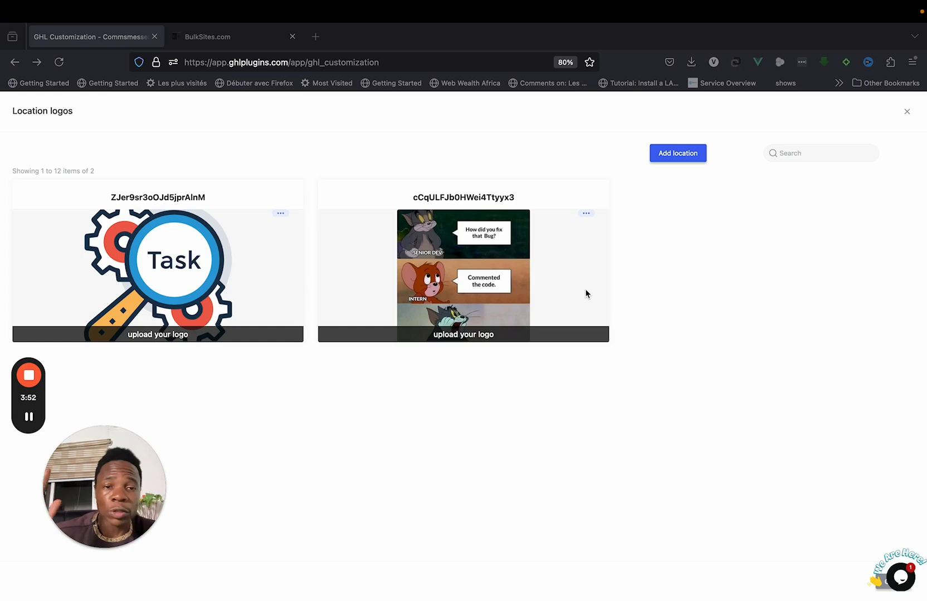
pyautogui.click(907, 114)
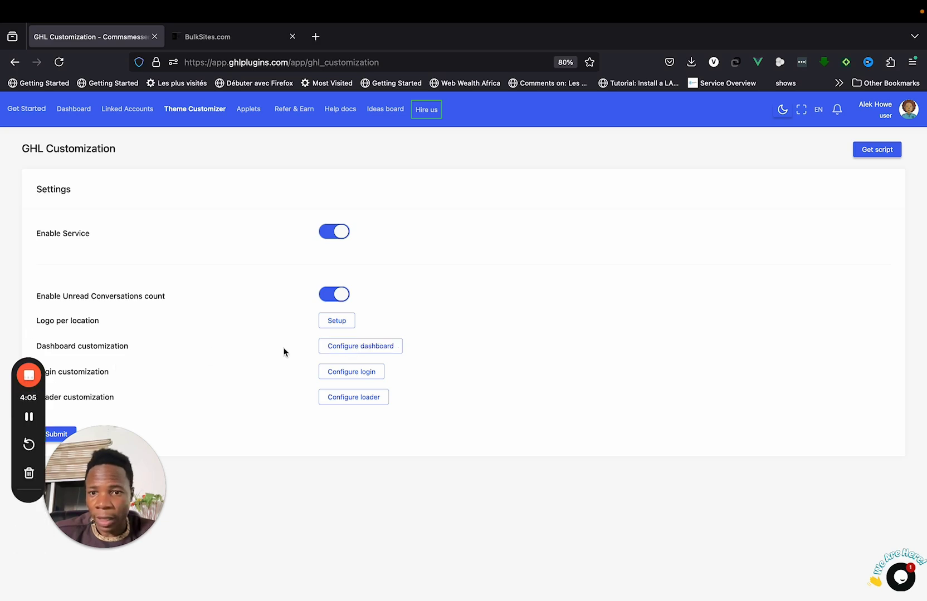
# Open the login customization, preview the White login theme, and return to the theme list.
pyautogui.click(351, 373)
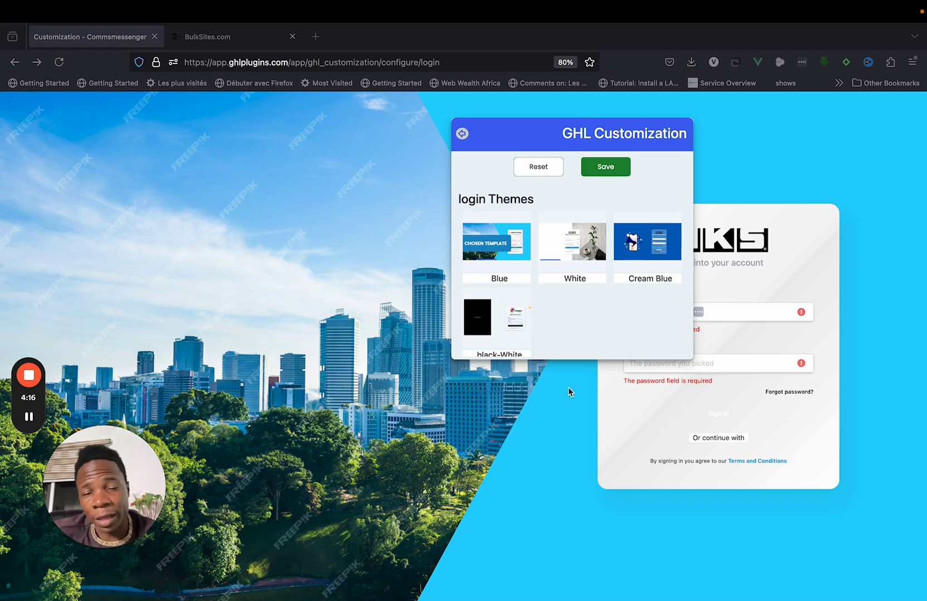
pyautogui.scroll(-1, 518, 275)
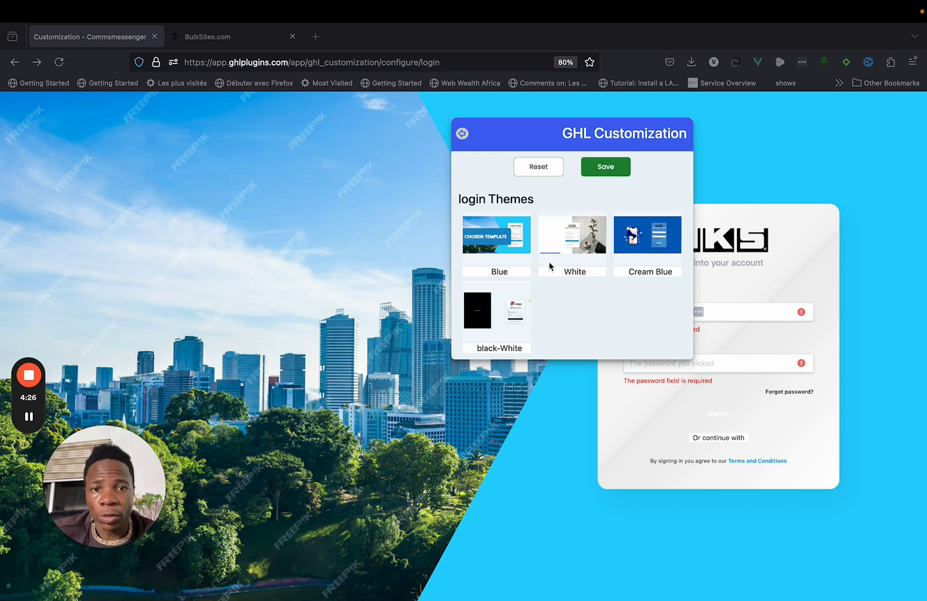
pyautogui.click(571, 245)
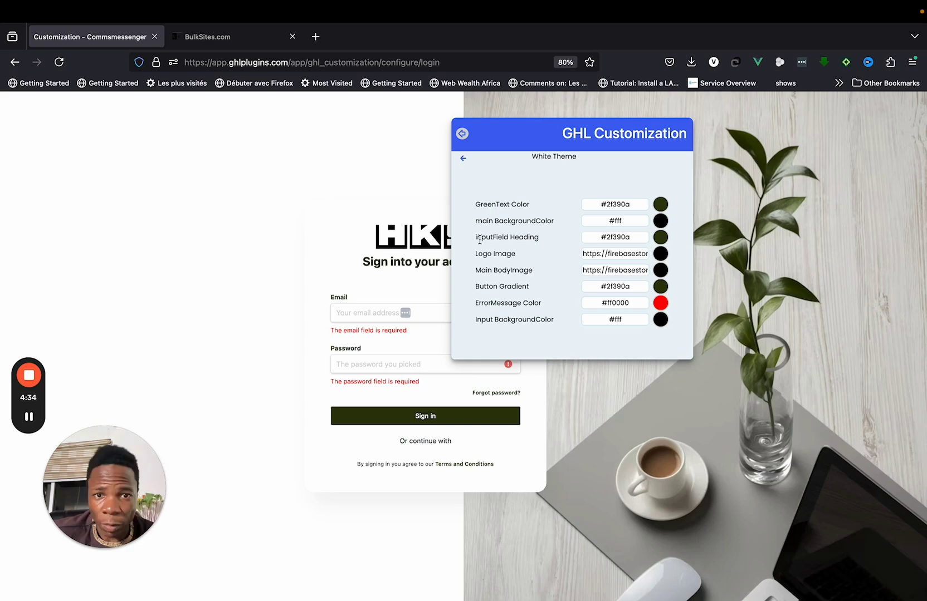
pyautogui.click(465, 160)
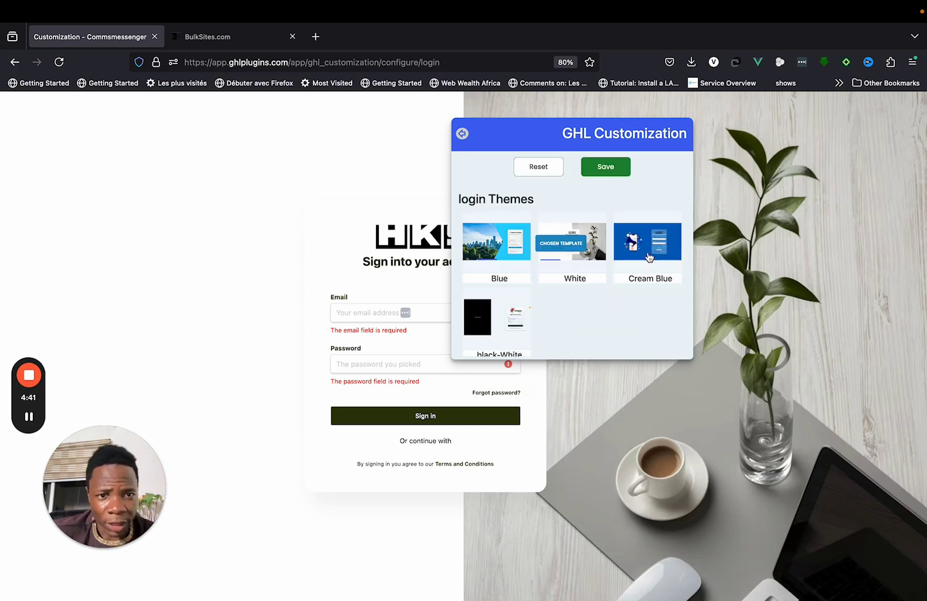
# Preview the Cream Blue login theme, uncover its sign-in card, and examine its Logo Image and Main Image values.
pyautogui.click(649, 258)
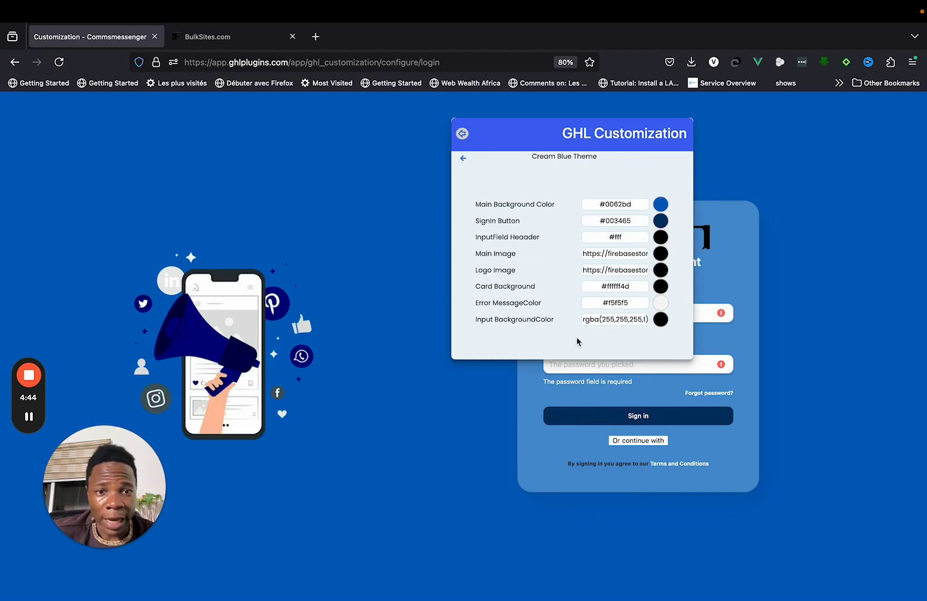
pyautogui.tripleClick(589, 269)
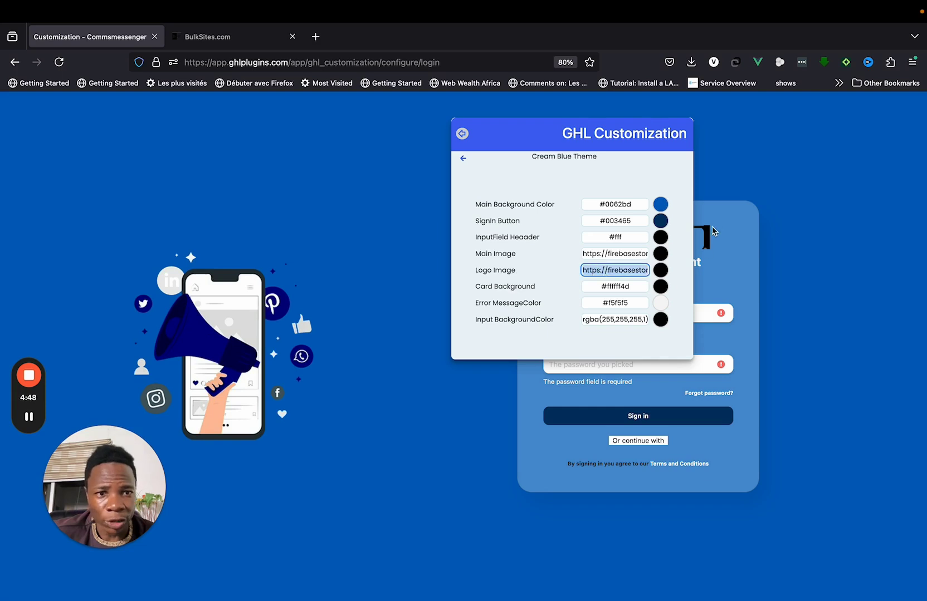
pyautogui.moveTo(590, 152); pyautogui.dragTo(466, 151)
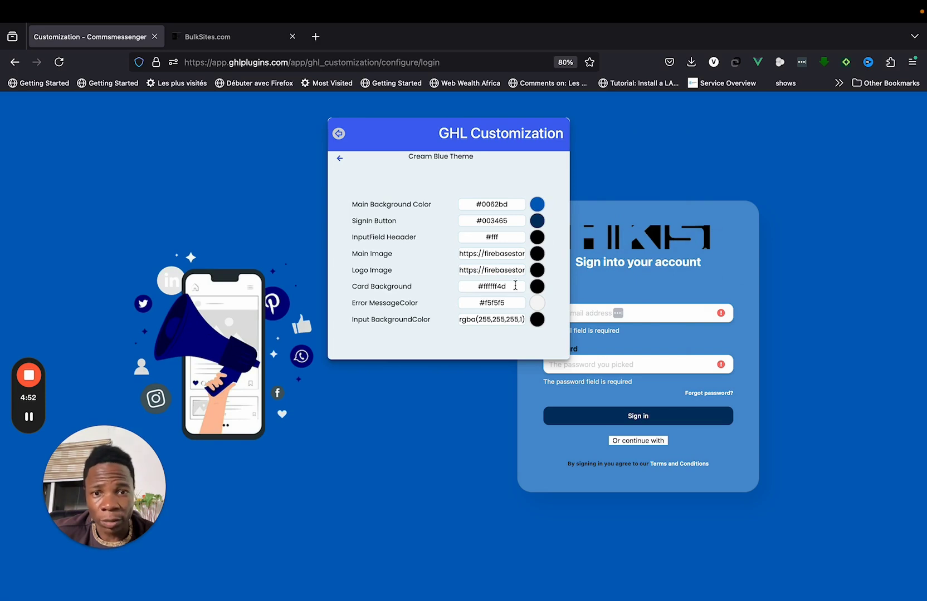
pyautogui.doubleClick(500, 269)
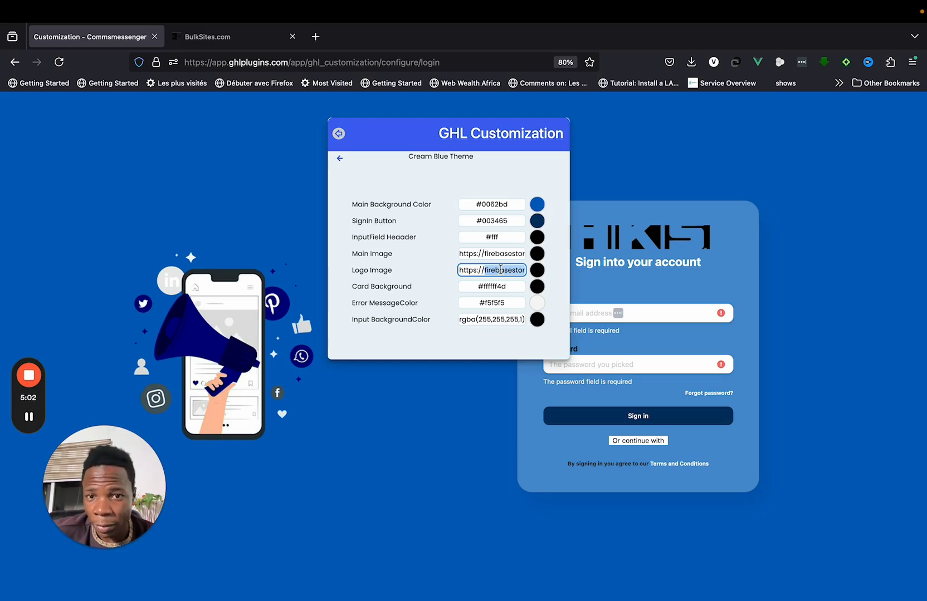
pyautogui.doubleClick(497, 256)
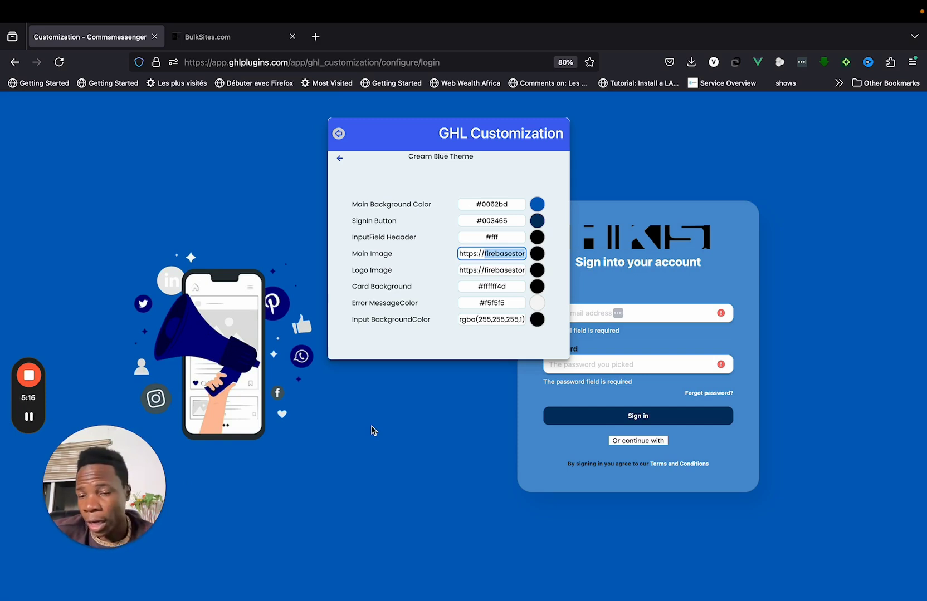
# Switch to the loader customization and copy its background image value into the address field of a new browser tab.
pyautogui.press('super+Left')
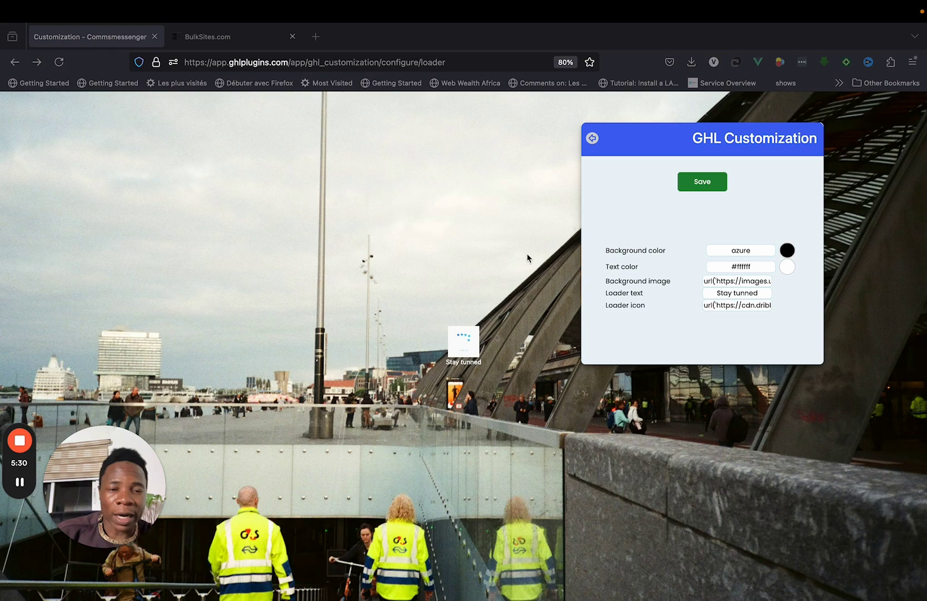
pyautogui.click(724, 280)
pyautogui.click(724, 280)
pyautogui.hotkey('ctrl', 'a')
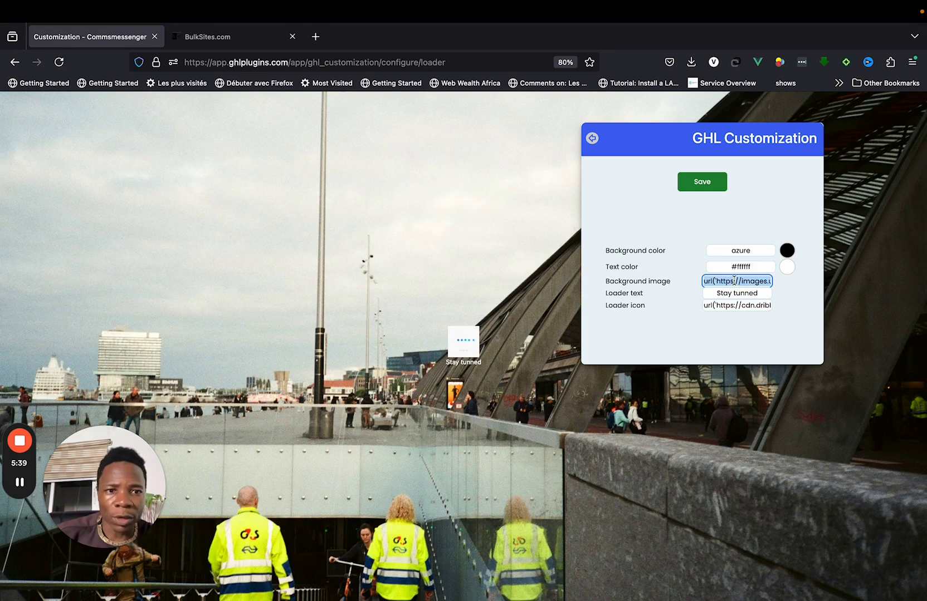
pyautogui.hotkey('ctrl', 'c')
pyautogui.click(316, 36)
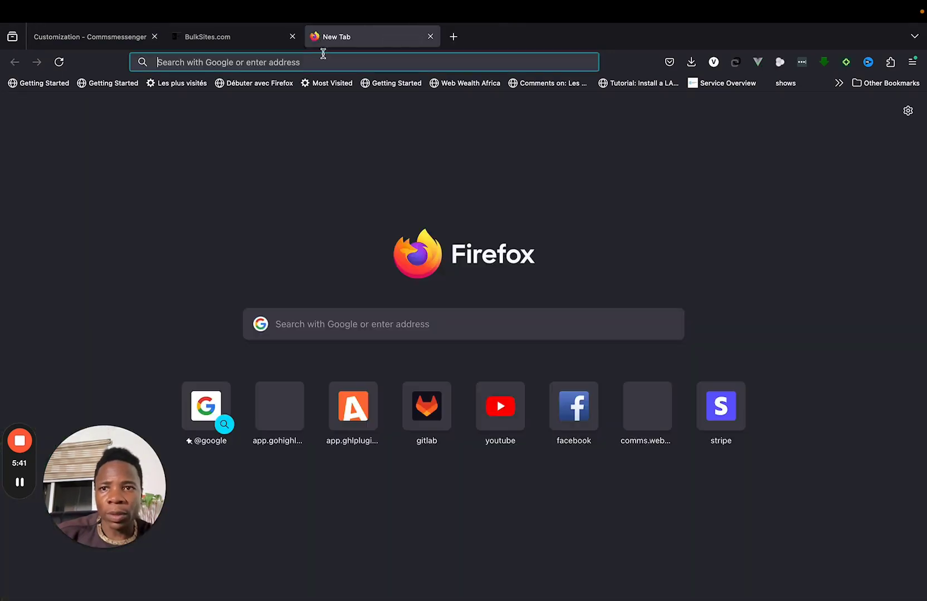
pyautogui.hotkey('ctrl', 'v')
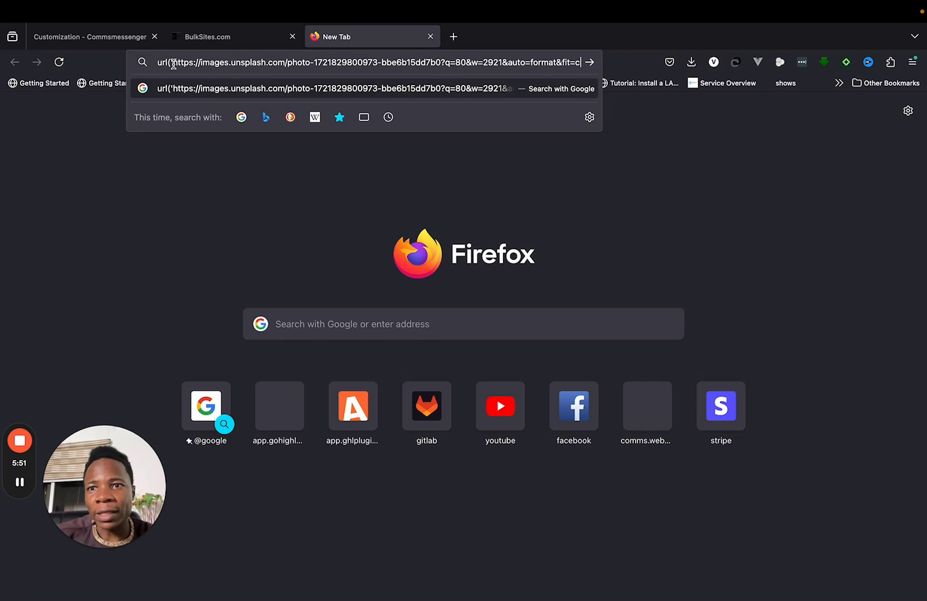
# Highlight the image address inside the pasted url('...') value, and return to the loader customization.
pyautogui.keyDown('shift'); pyautogui.click(173, 64); pyautogui.keyUp('shift')
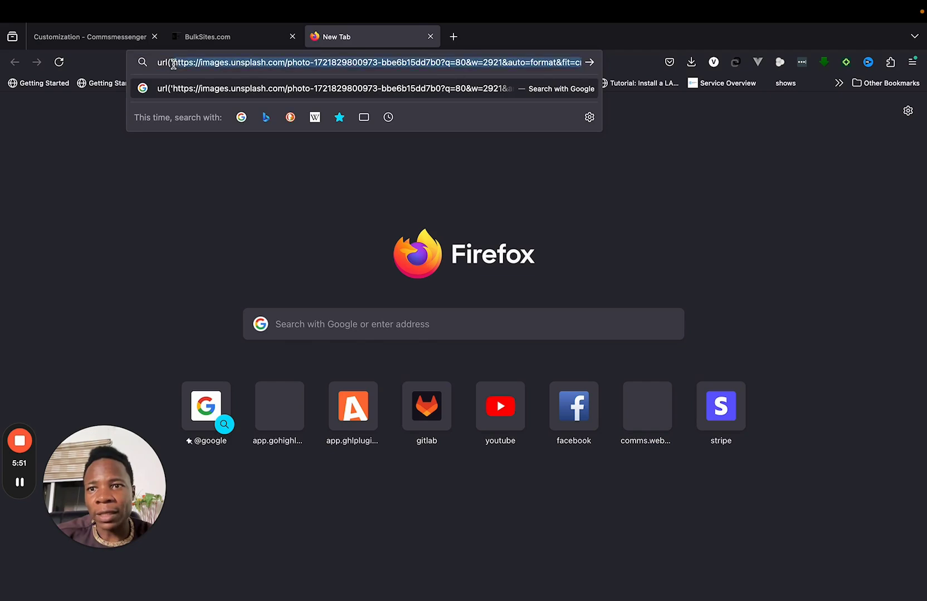
pyautogui.hotkey('shift', 'End')
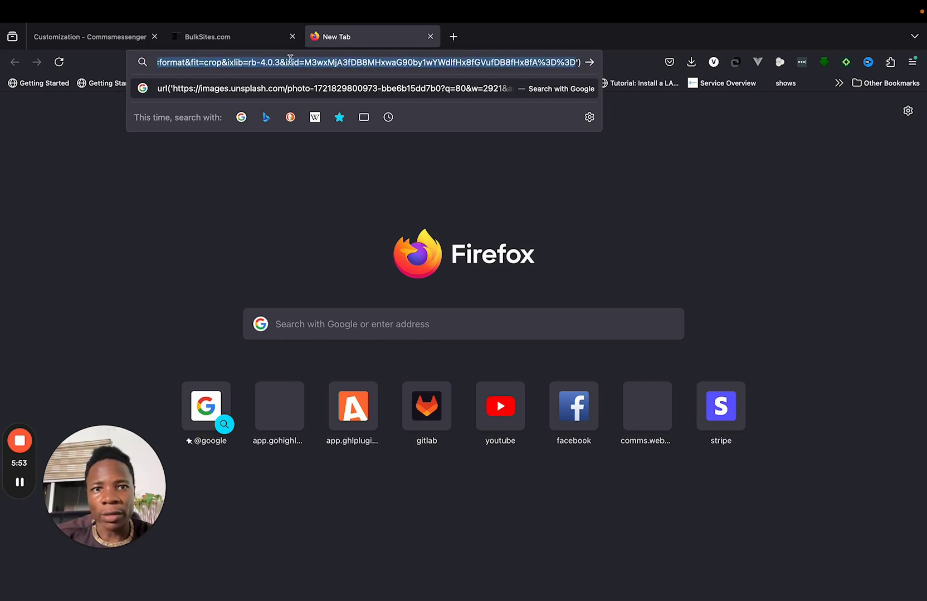
pyautogui.moveTo(281, 63); pyautogui.dragTo(170, 63)
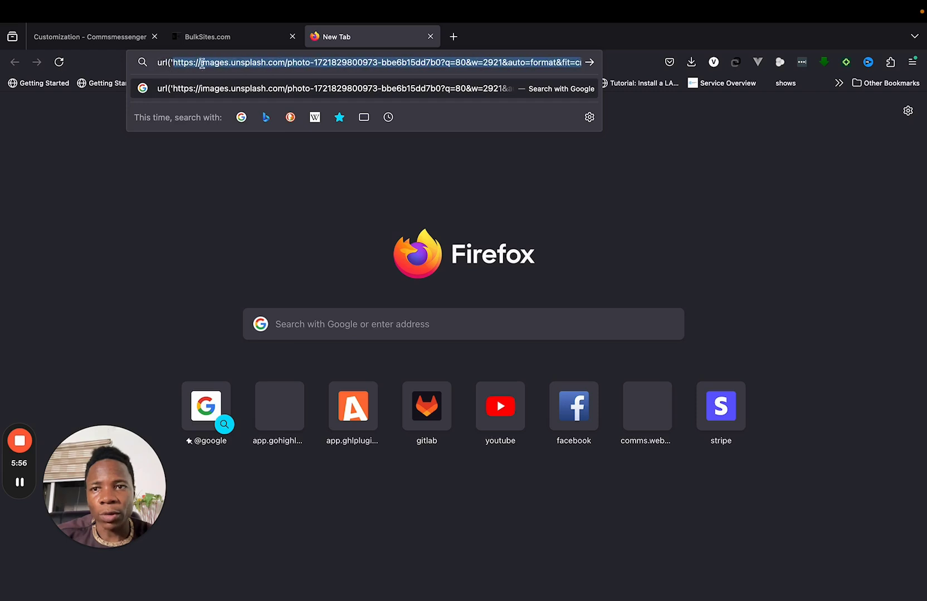
pyautogui.hotkey('shift', 'End')
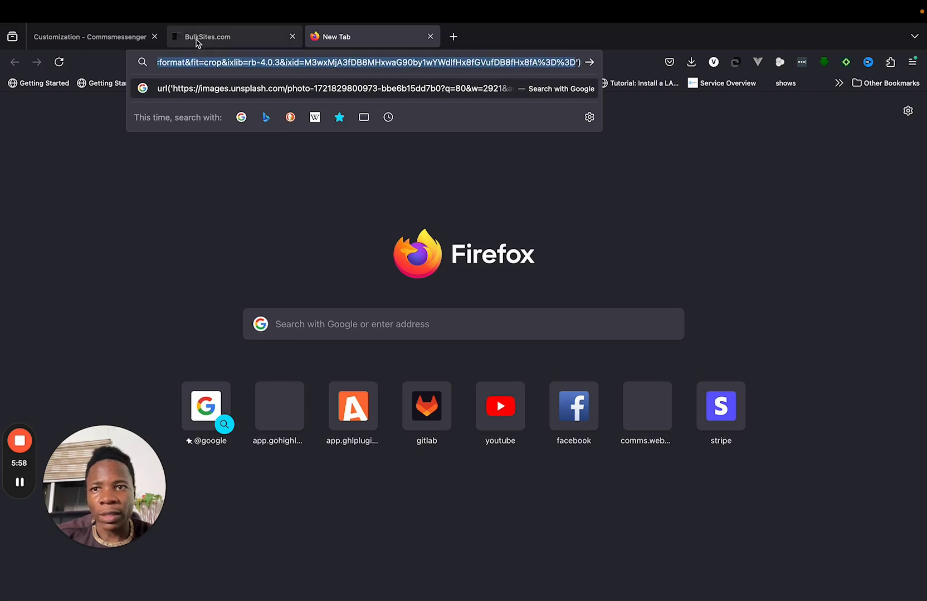
pyautogui.click(113, 45)
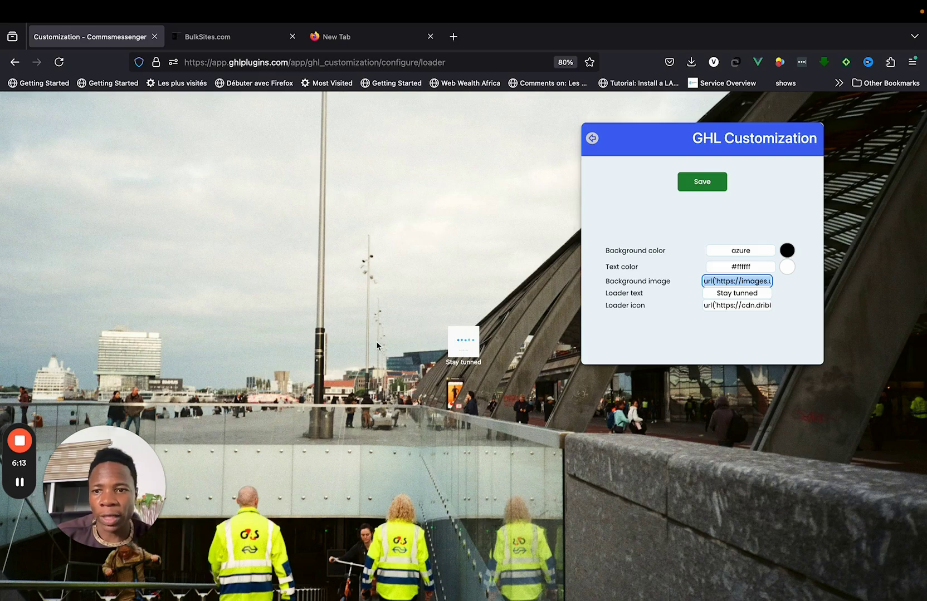
# Open the dashboard customization and compare its preview with the live Ama's pastries dashboard.
pyautogui.click(21, 486)
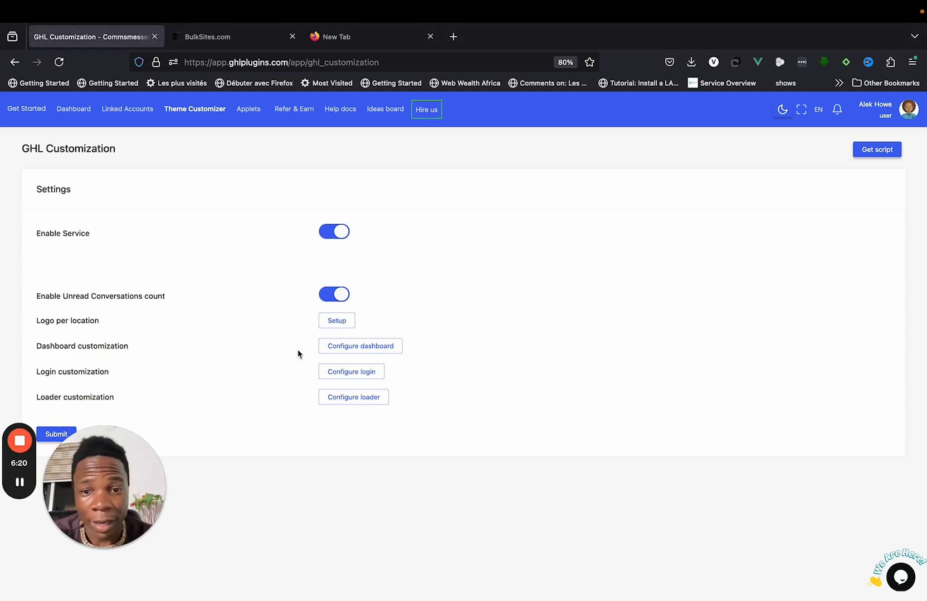
pyautogui.click(368, 347)
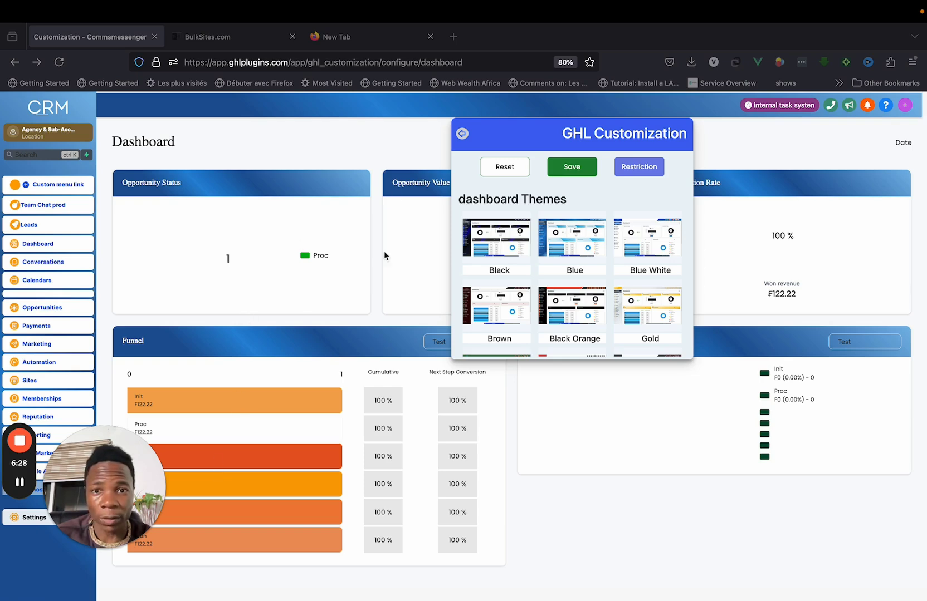
pyautogui.click(245, 37)
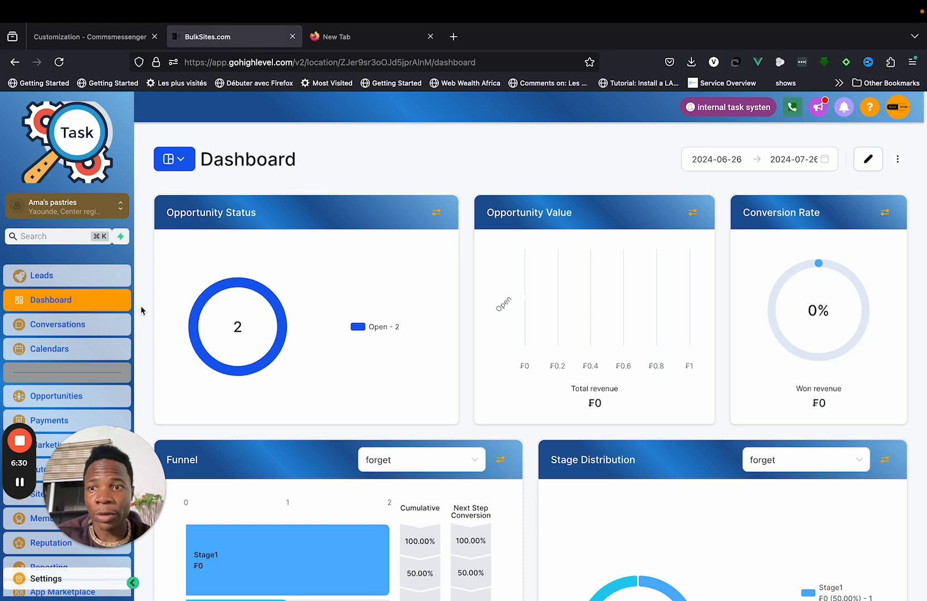
pyautogui.click(129, 43)
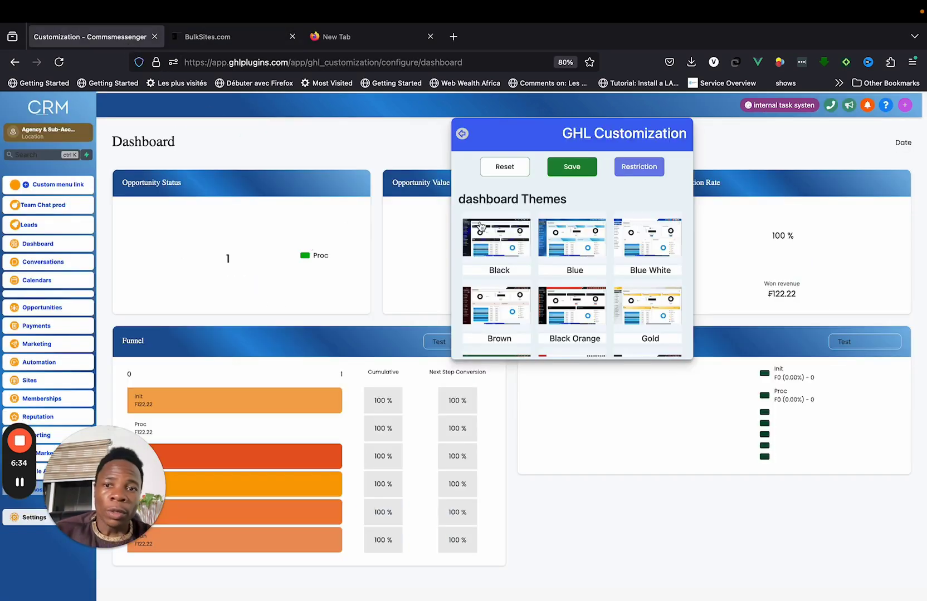
# Choose the Blue theme from the dashboard themes, review its color settings, and return to the theme list.
pyautogui.scroll(-5, 578, 267)
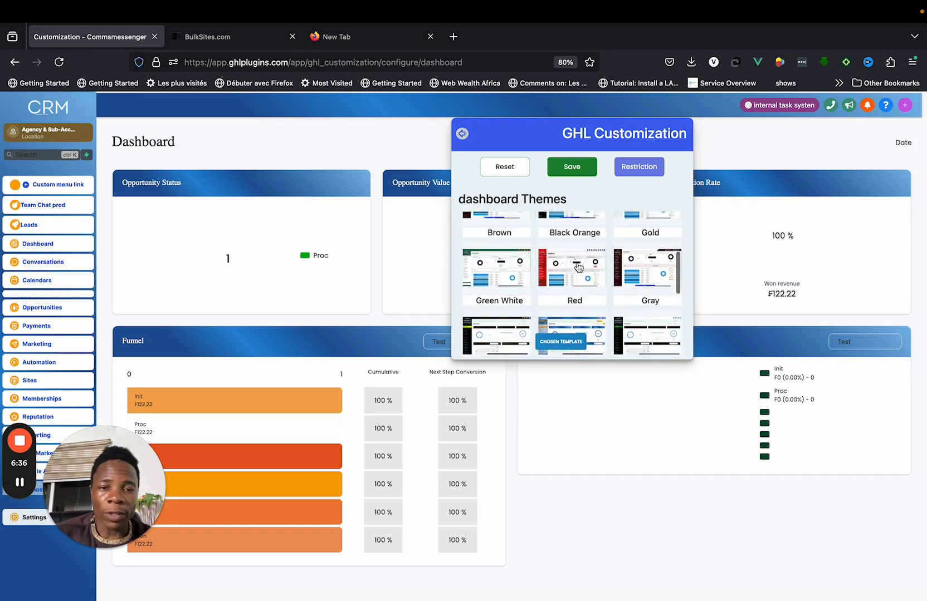
pyautogui.scroll(5, 578, 267)
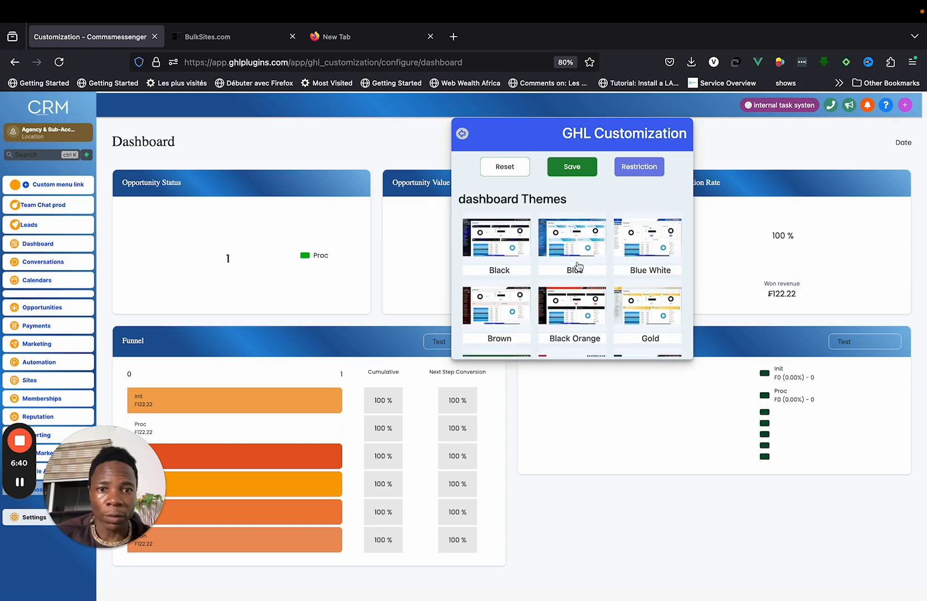
pyautogui.click(574, 243)
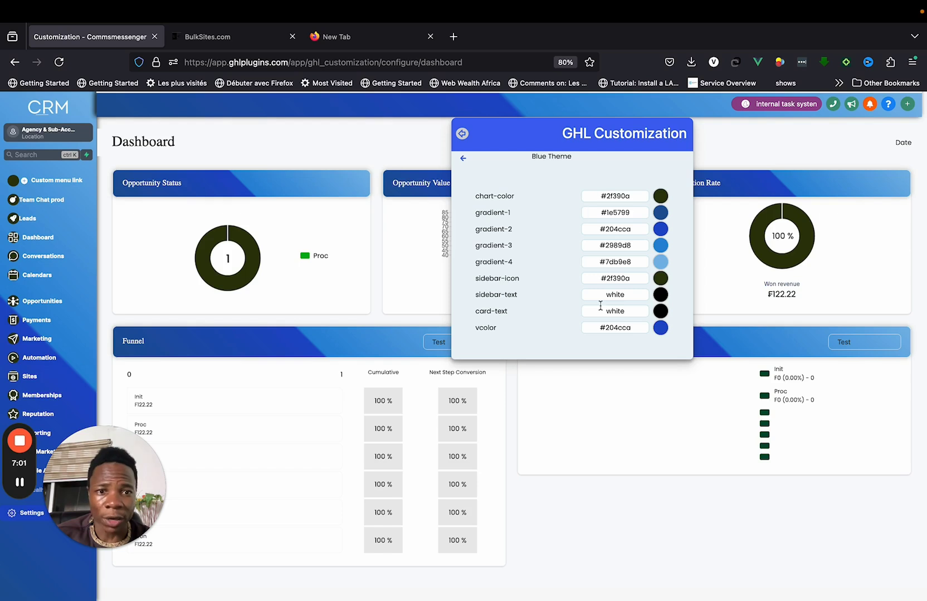
pyautogui.scroll(-1, 601, 306)
pyautogui.click(462, 151)
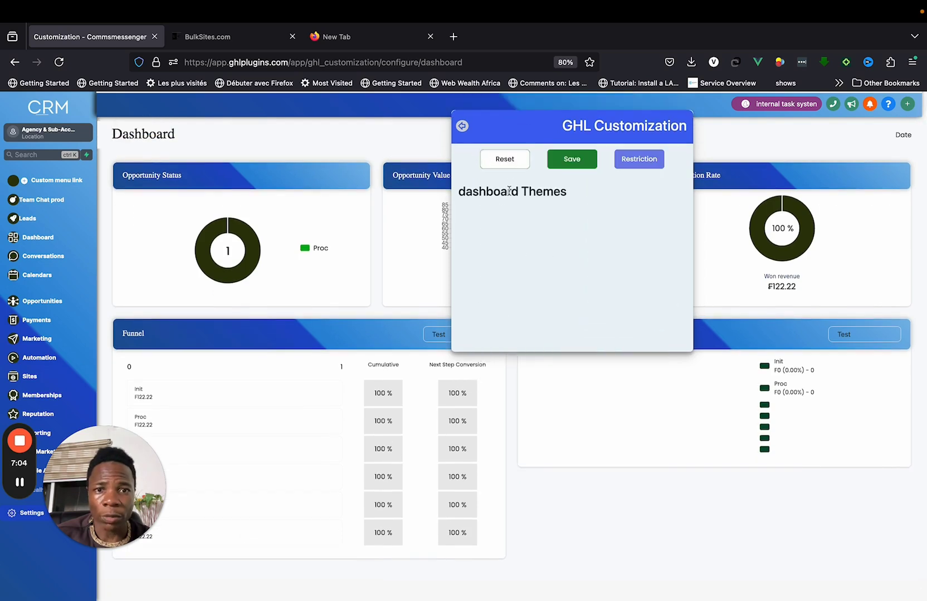
# Change the title of the Leads sidebar menu item to Phone Book.
pyautogui.scroll(-1, 603, 270)
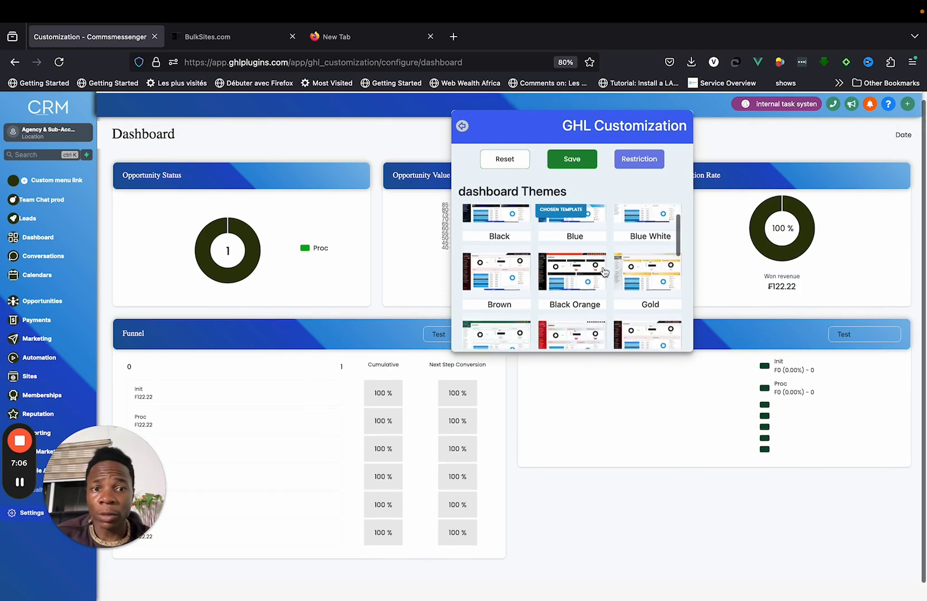
pyautogui.scroll(1, 603, 271)
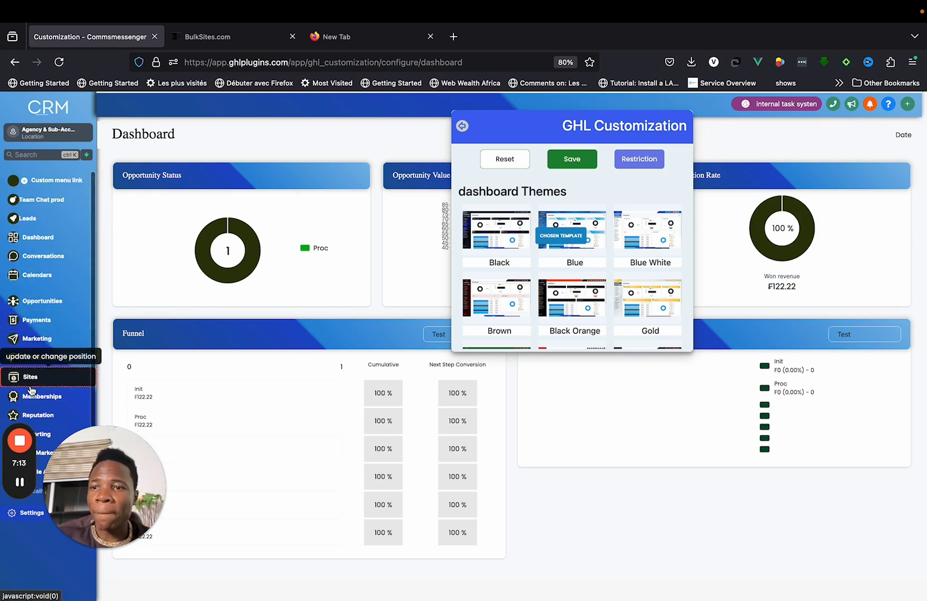
pyautogui.click(36, 223)
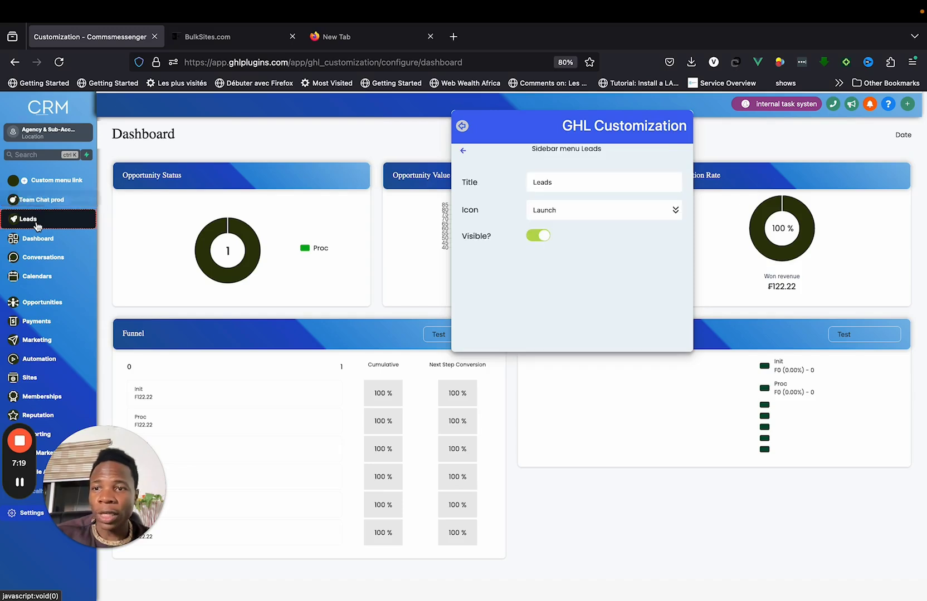
pyautogui.click(566, 187)
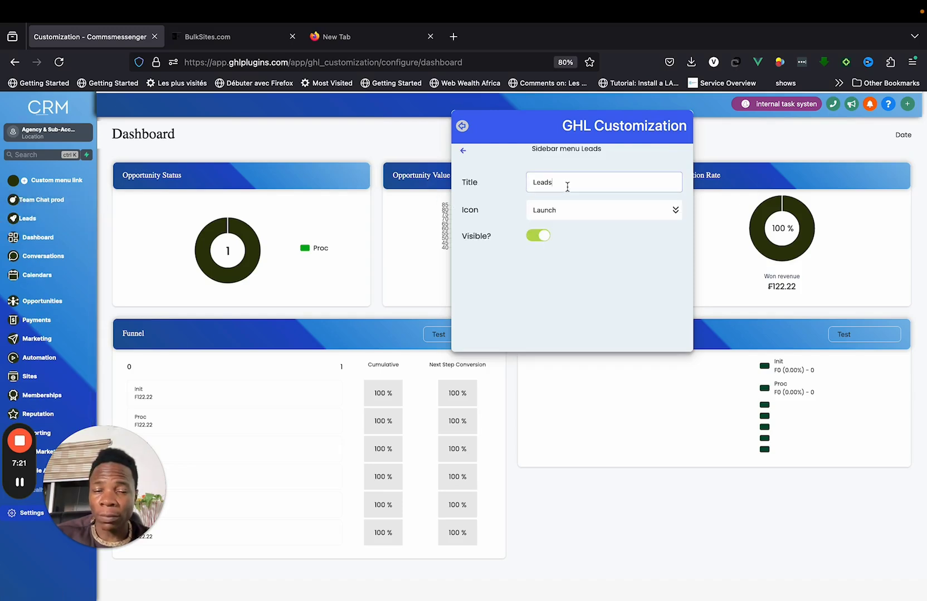
pyautogui.press('super+a')
pyautogui.write('C')
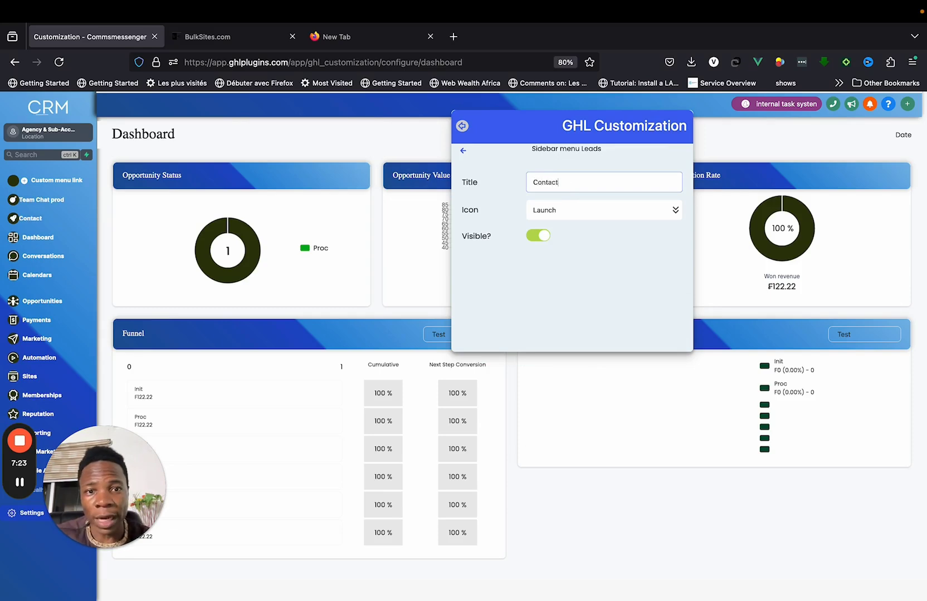
pyautogui.press('BackSpace')
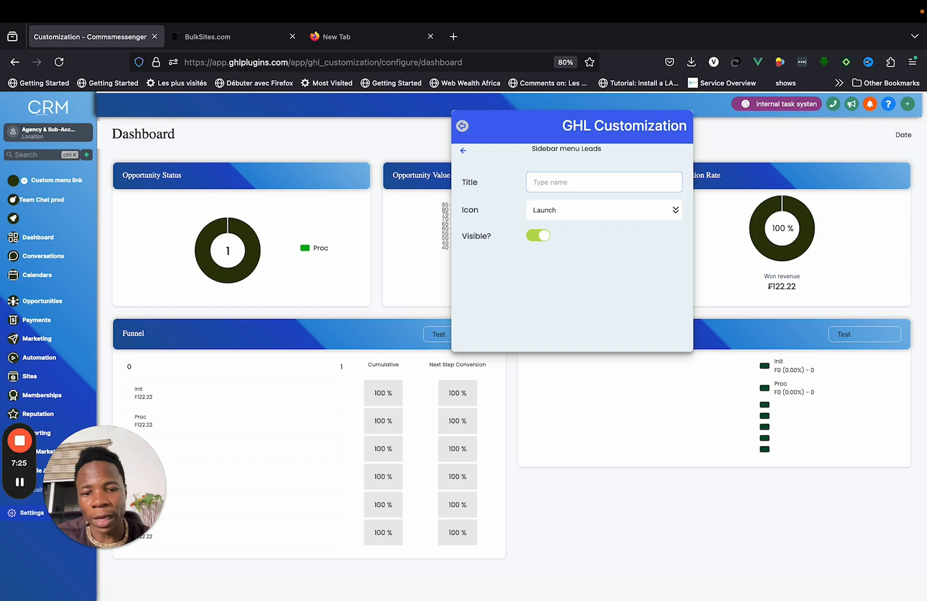
pyautogui.write('Phone Book')
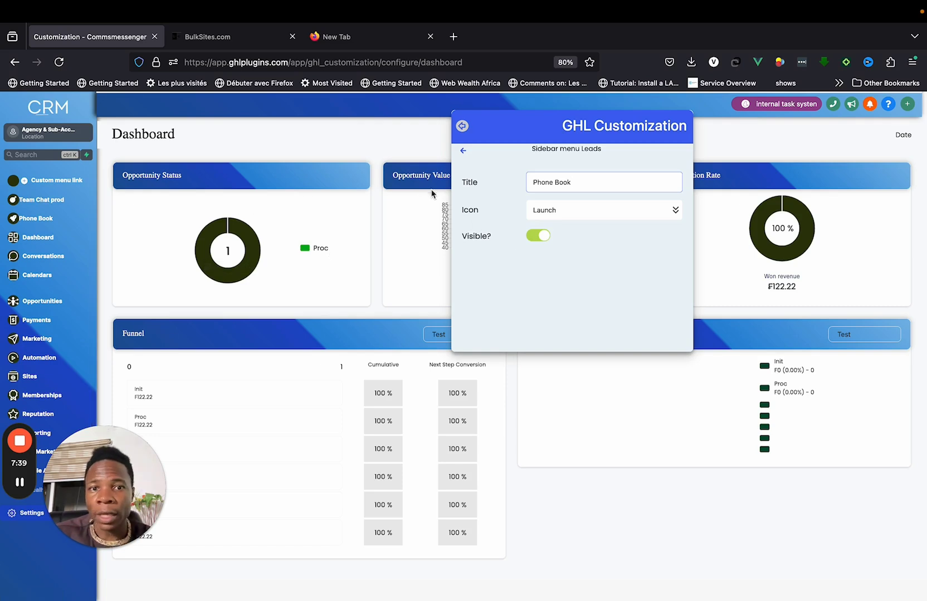
# Save the dashboard customization and move the Phone Book item directly below Dashboard in the sidebar.
pyautogui.click(462, 150)
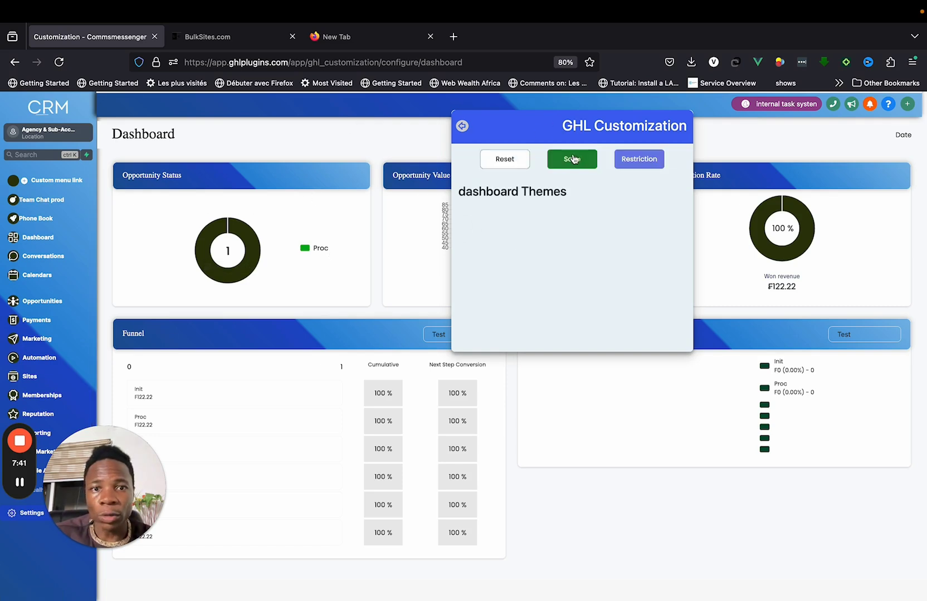
pyautogui.click(572, 160)
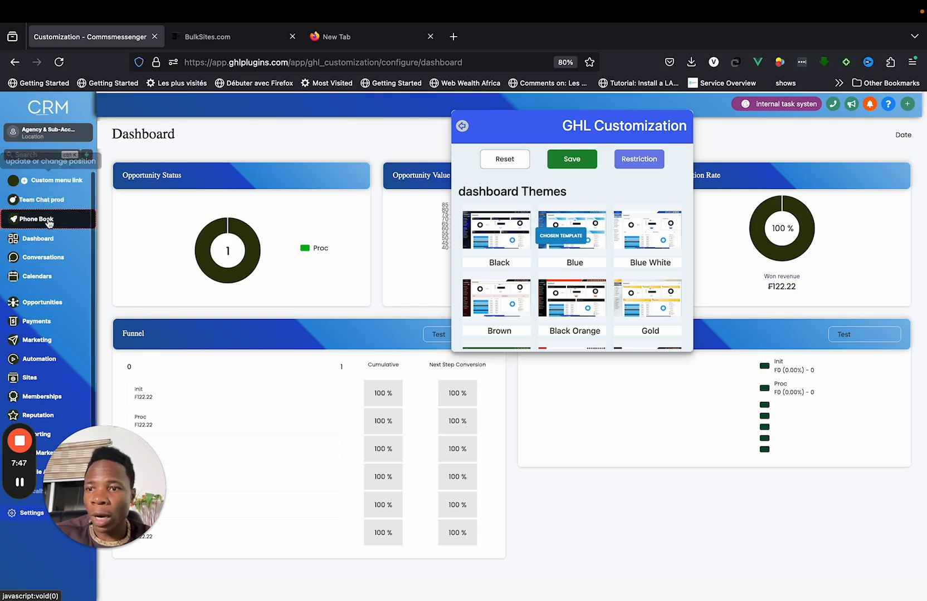
pyautogui.moveTo(46, 225); pyautogui.dragTo(47, 241)
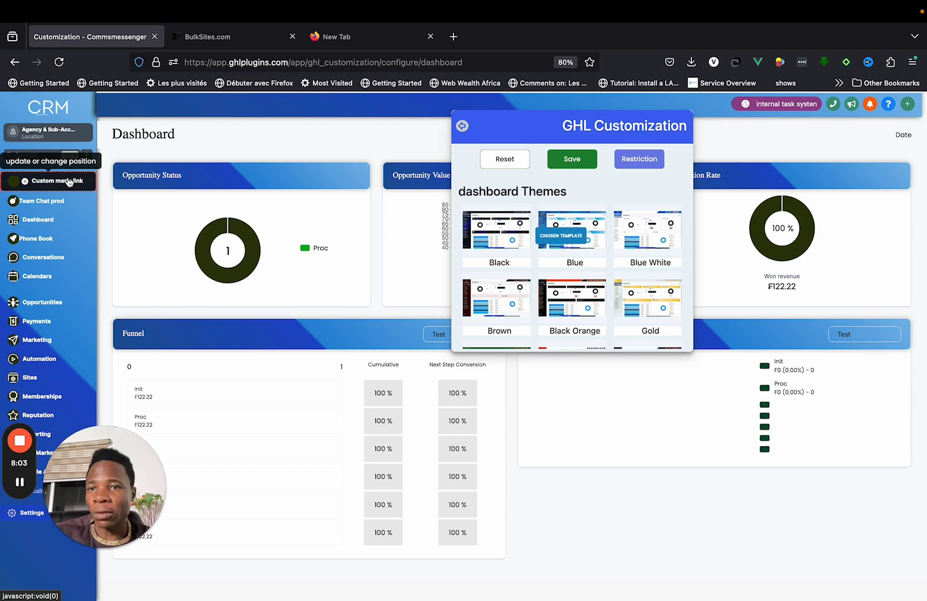
# Open the form test now link in the live Ama's pastries sidebar and copy its page address.
pyautogui.click(207, 37)
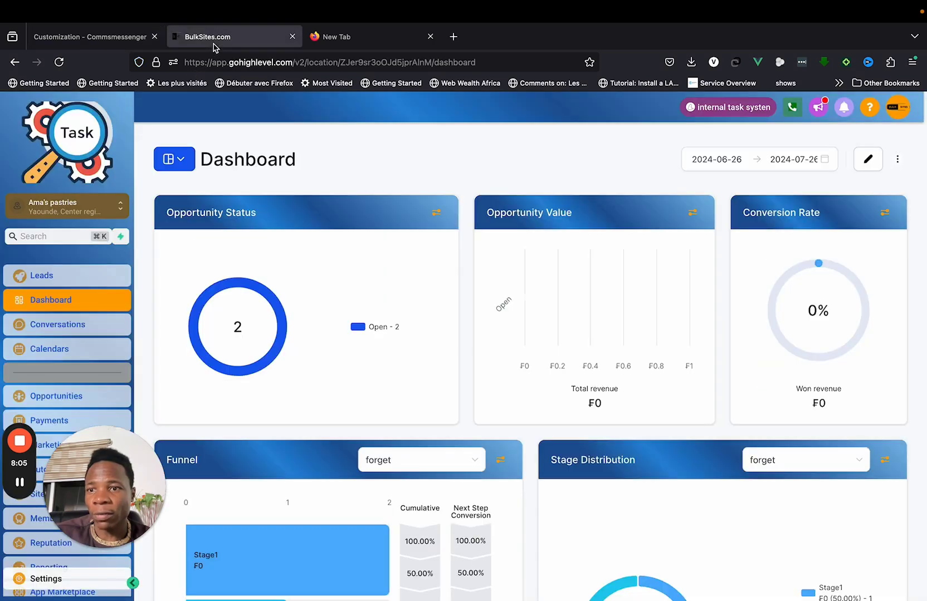
pyautogui.scroll(-5, 88, 328)
pyautogui.scroll(-5, 87, 333)
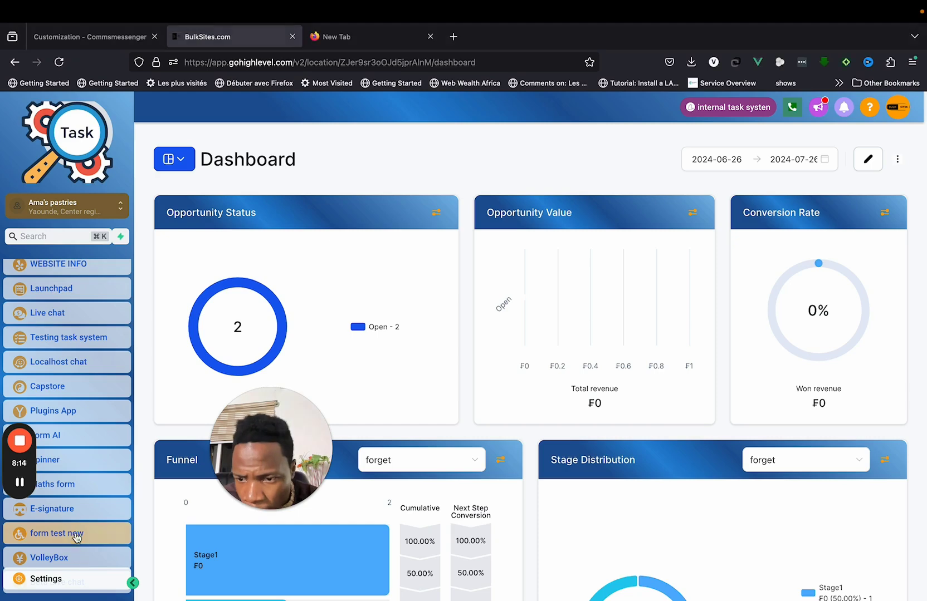
pyautogui.click(76, 535)
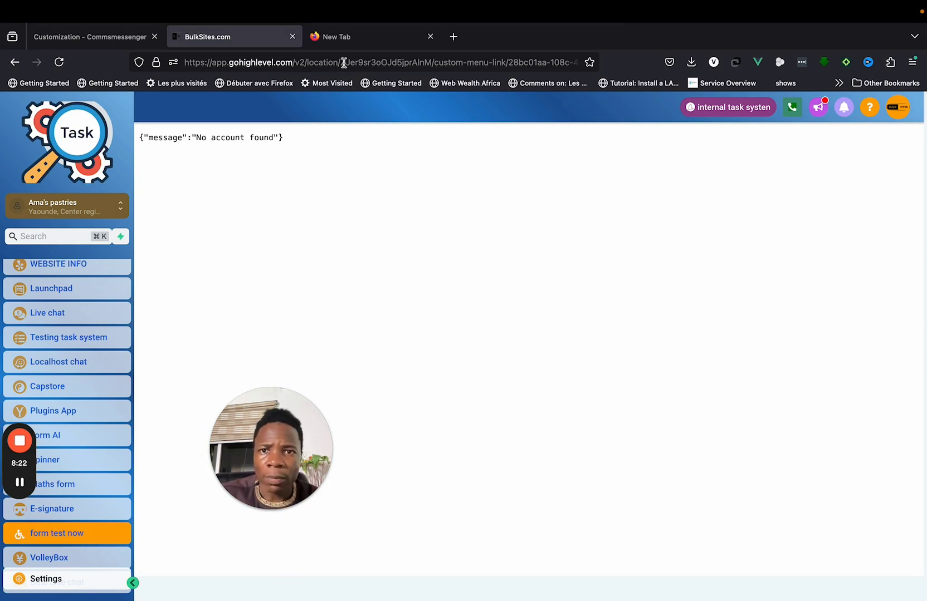
pyautogui.click(343, 63)
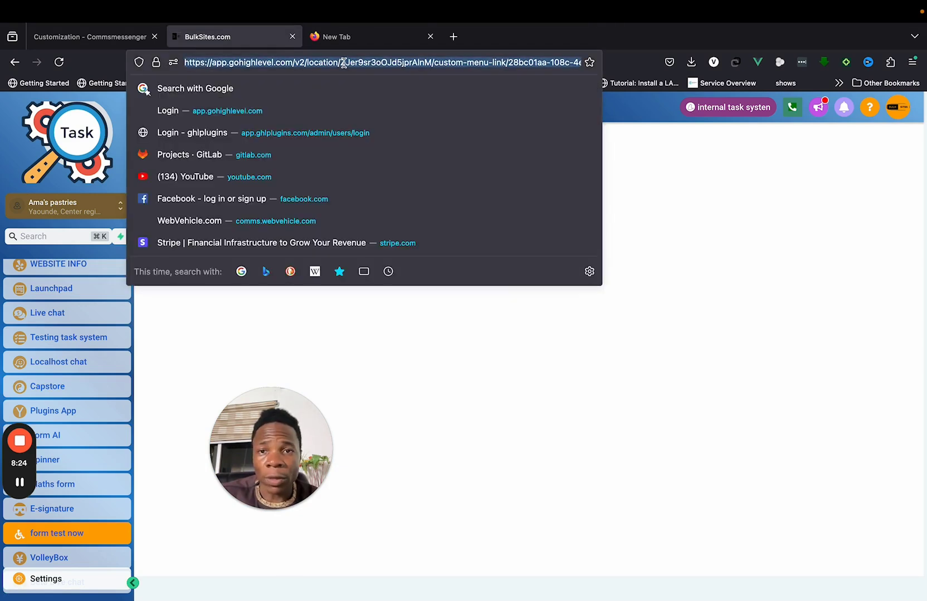
# Return to the customization, title the new custom menu link Form Test Now and paste the copied address as its URL.
pyautogui.click(108, 38)
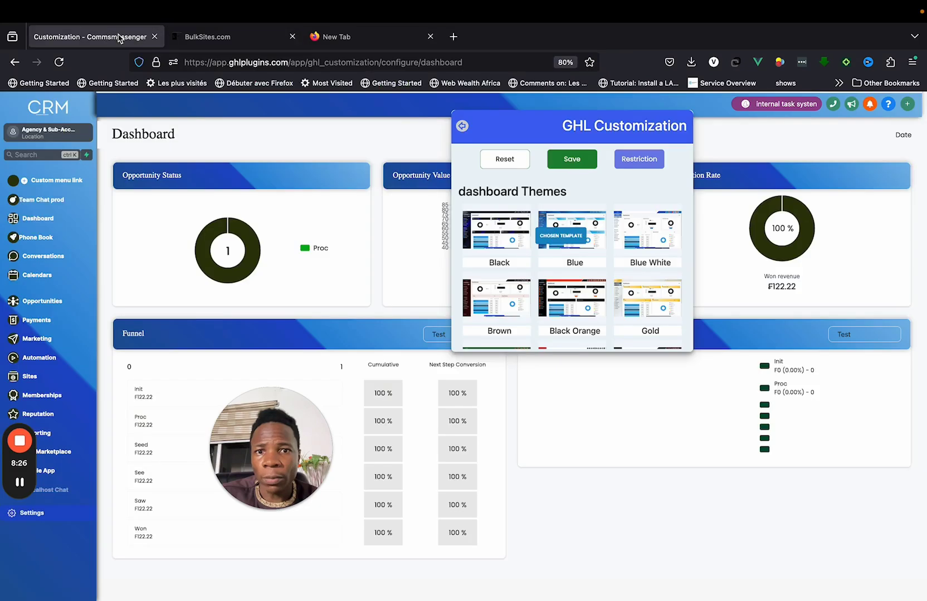
pyautogui.click(55, 181)
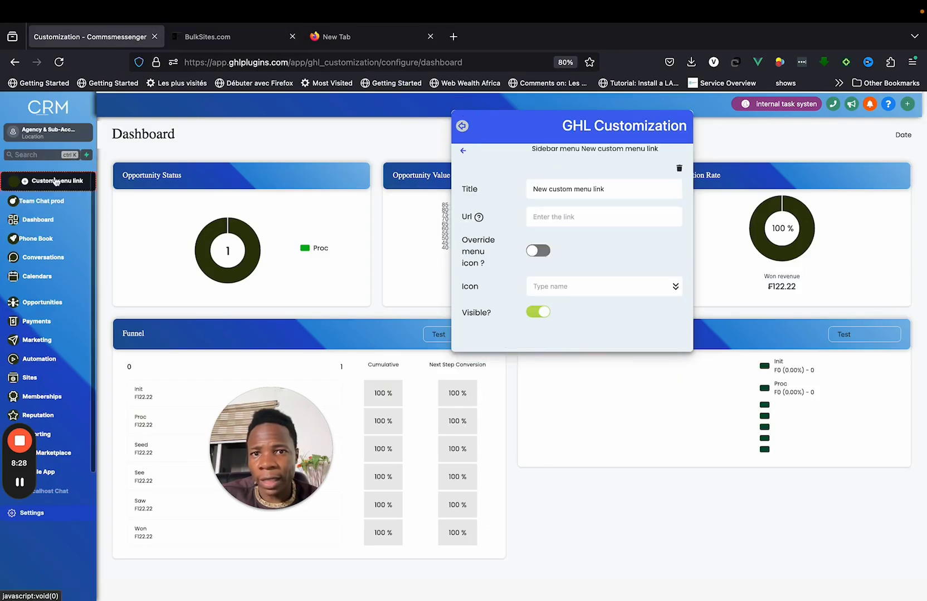
pyautogui.tripleClick(582, 189)
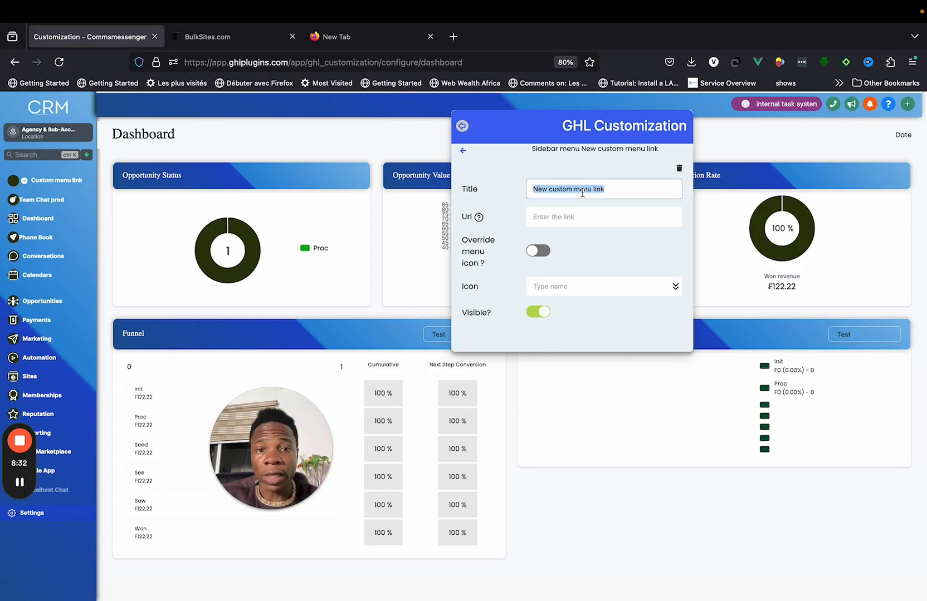
pyautogui.write('Form')
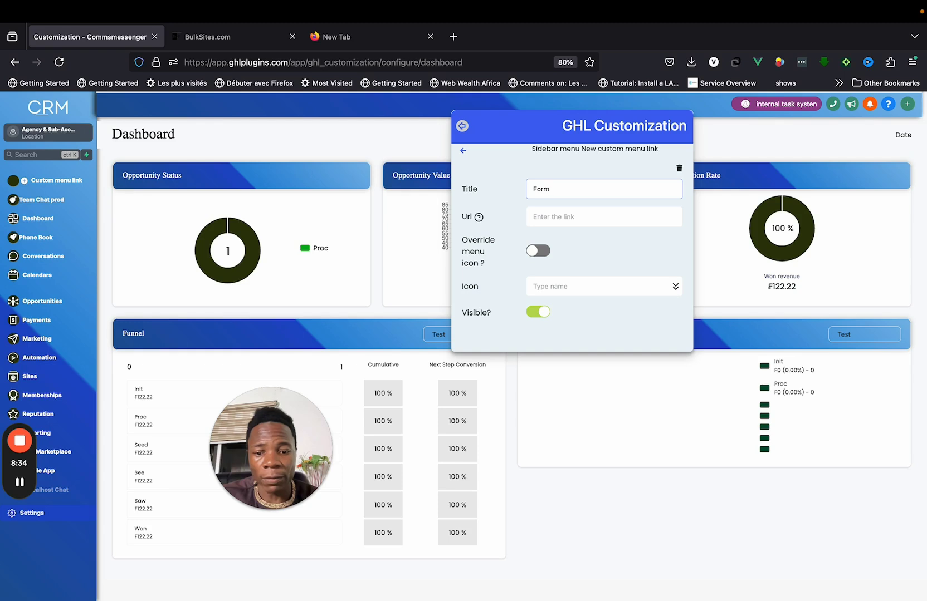
pyautogui.click(589, 219)
pyautogui.hotkey('ctrl', 'v')
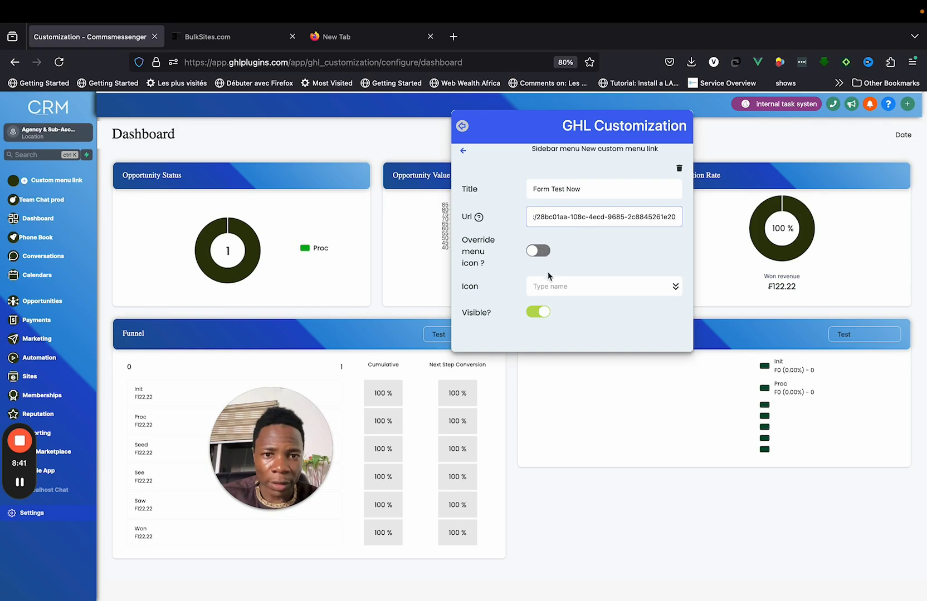
# Choose the user icon for the Form Test Now menu link.
pyautogui.click(537, 292)
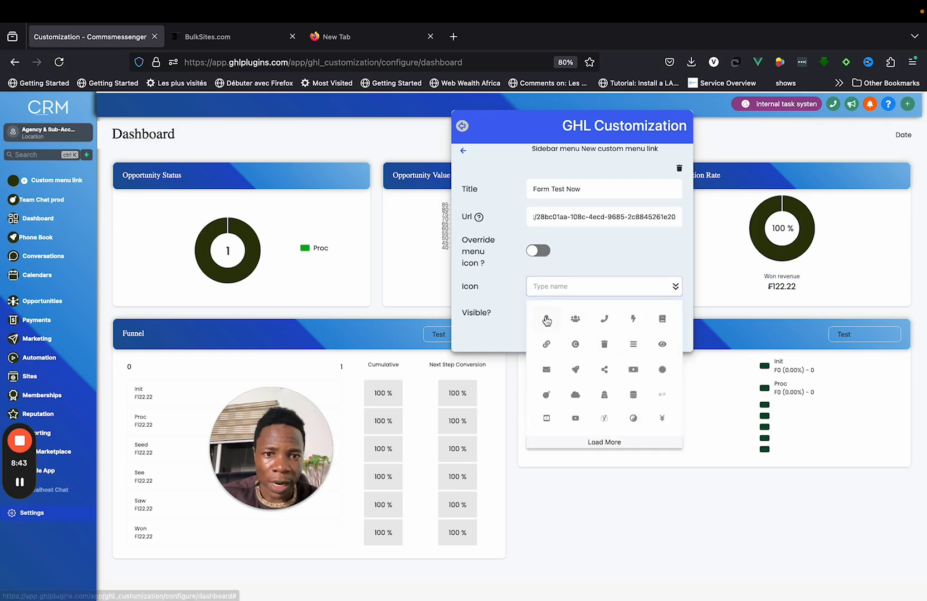
pyautogui.click(547, 319)
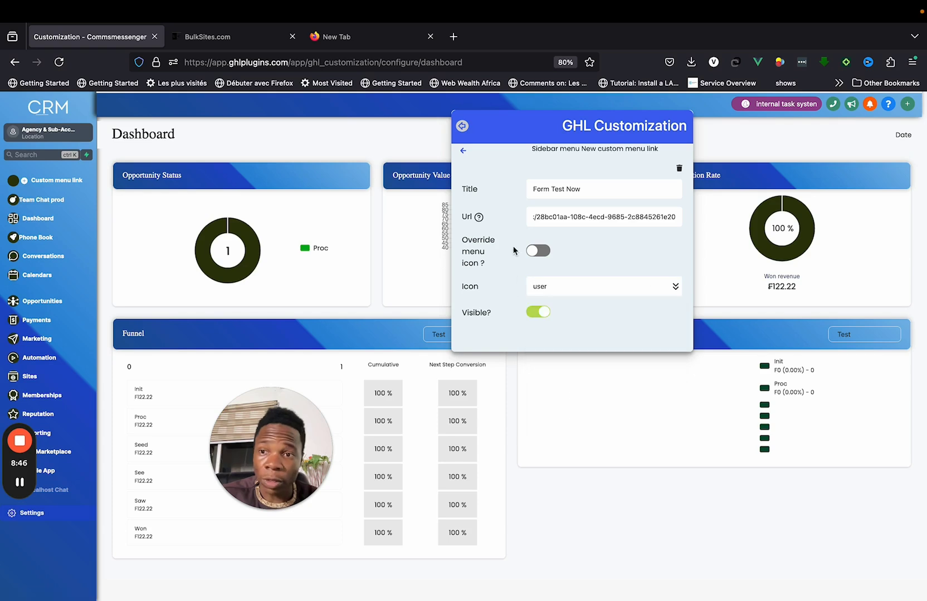
pyautogui.scroll(1, 537, 270)
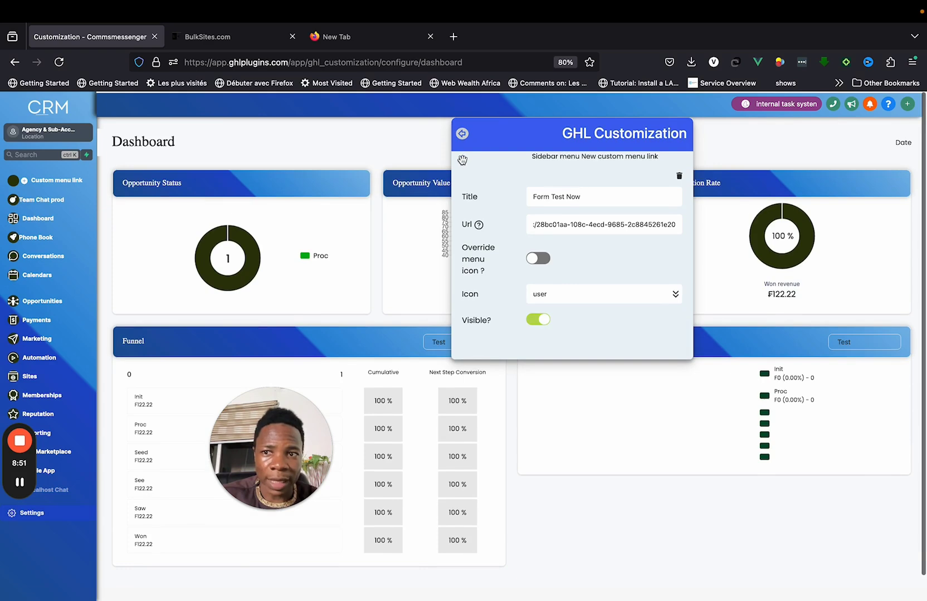
# Leave the link's settings and move Form Test Now up in the sidebar, directly above Team Chat prod.
pyautogui.click(465, 161)
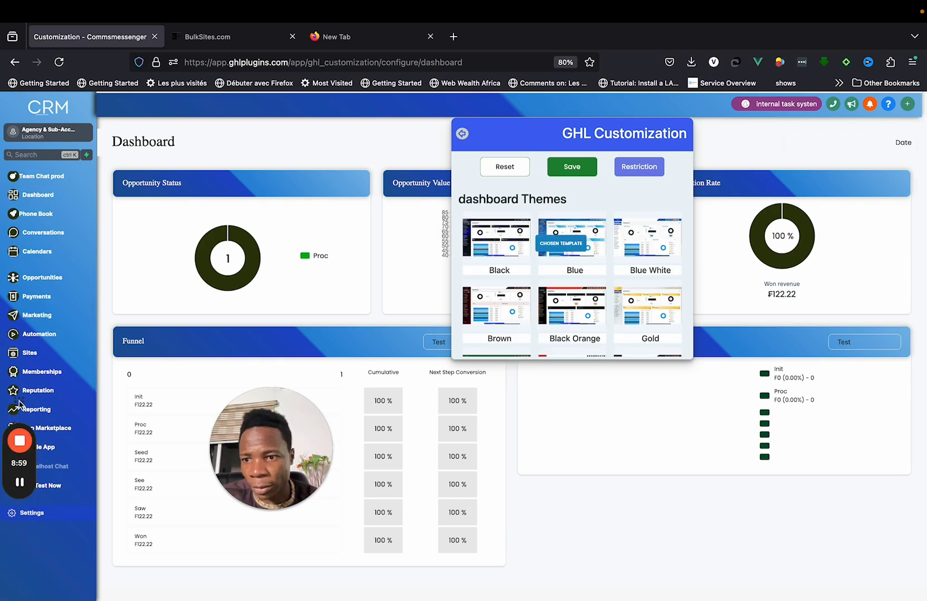
pyautogui.moveTo(20, 409); pyautogui.dragTo(187, 424)
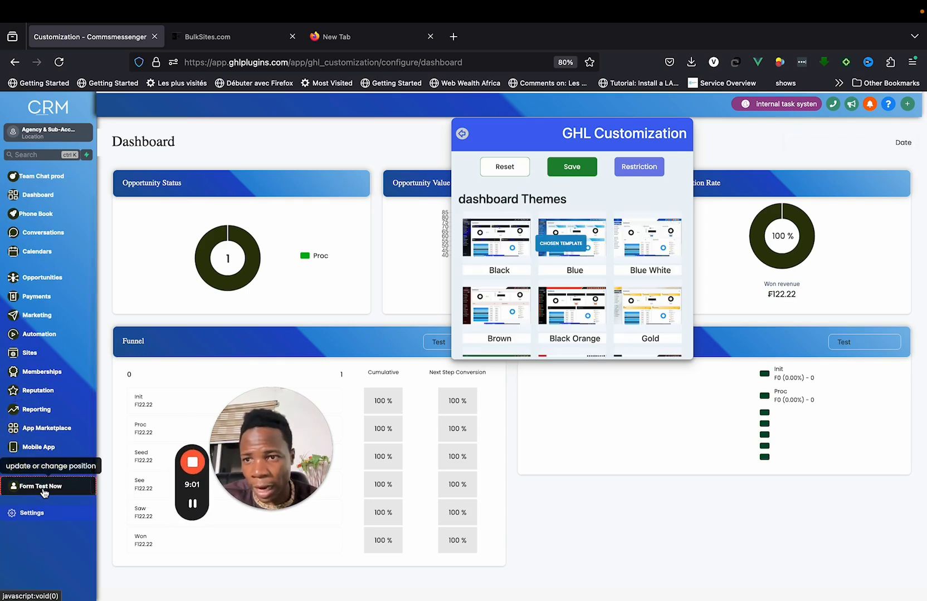
pyautogui.moveTo(45, 493); pyautogui.dragTo(55, 203)
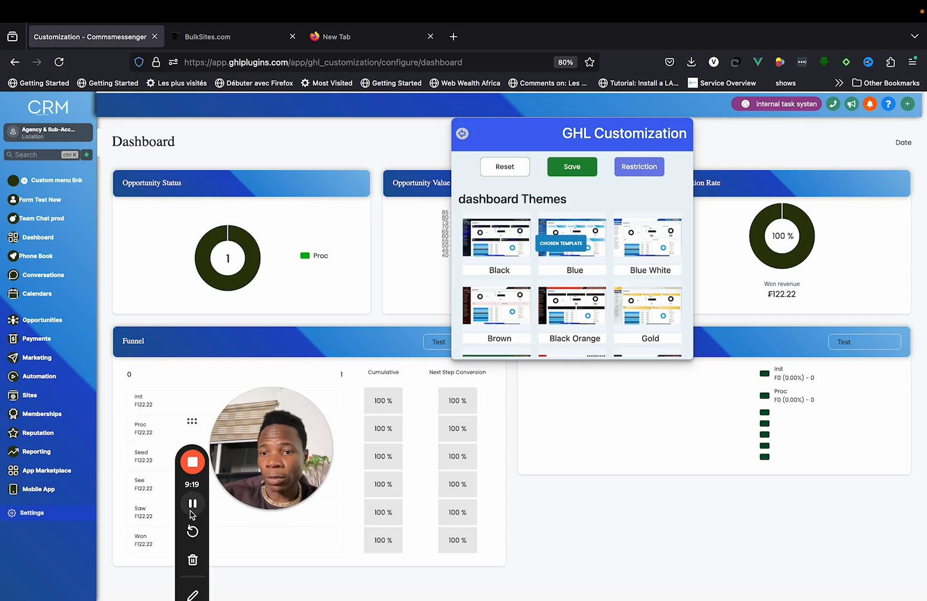
# Reload the live Ama's pastries page and open form test now to check the customized sidebar.
pyautogui.hotkey('ctrl', 'Tab')
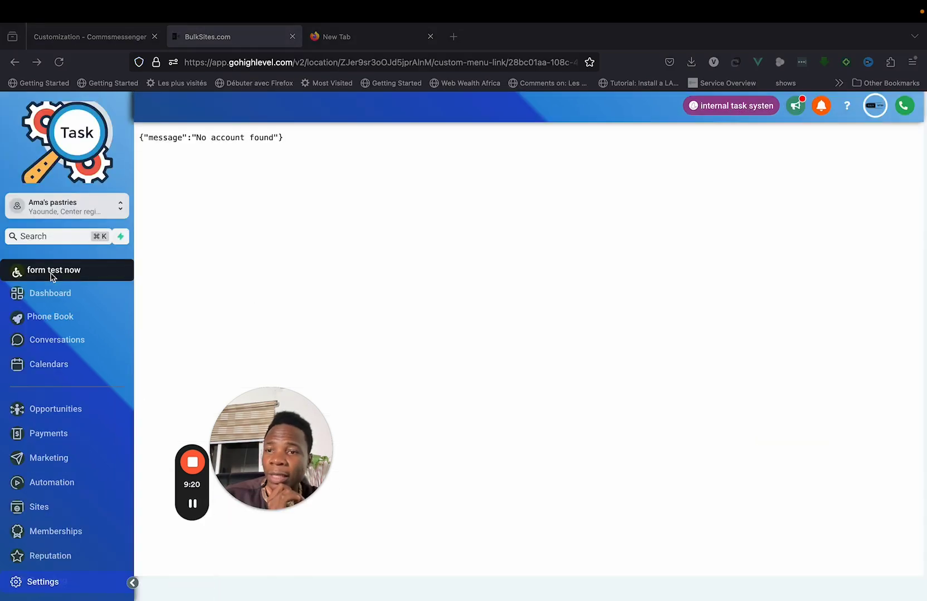
pyautogui.click(59, 62)
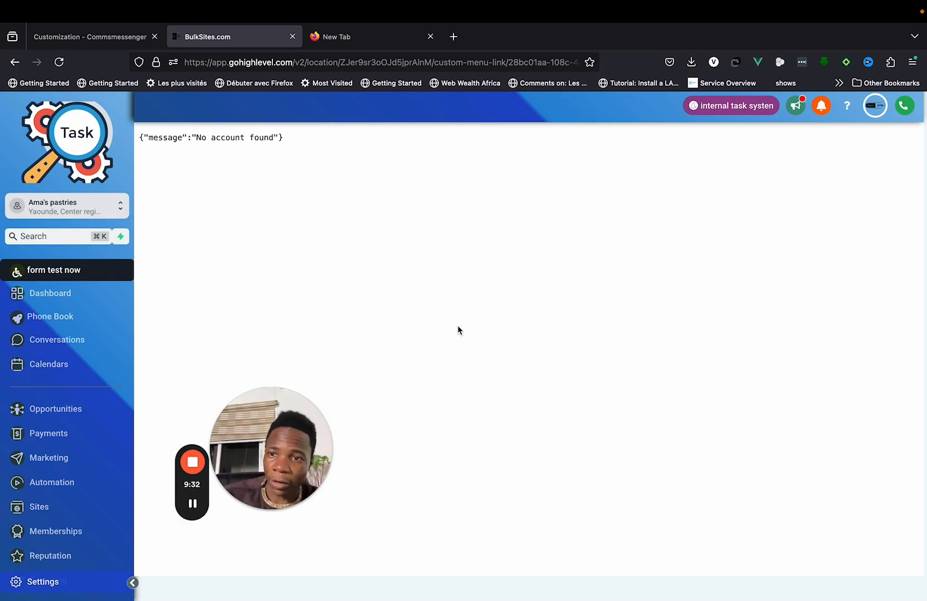
pyautogui.click(65, 274)
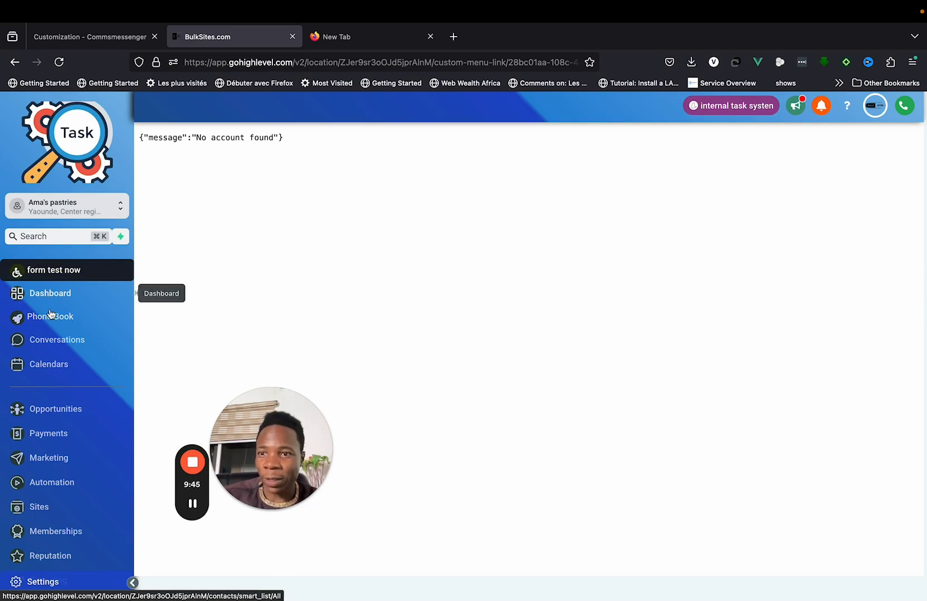
# Return to the customization and give the new Sites navigation icon the wpforms icon and 13 px padding.
pyautogui.click(119, 37)
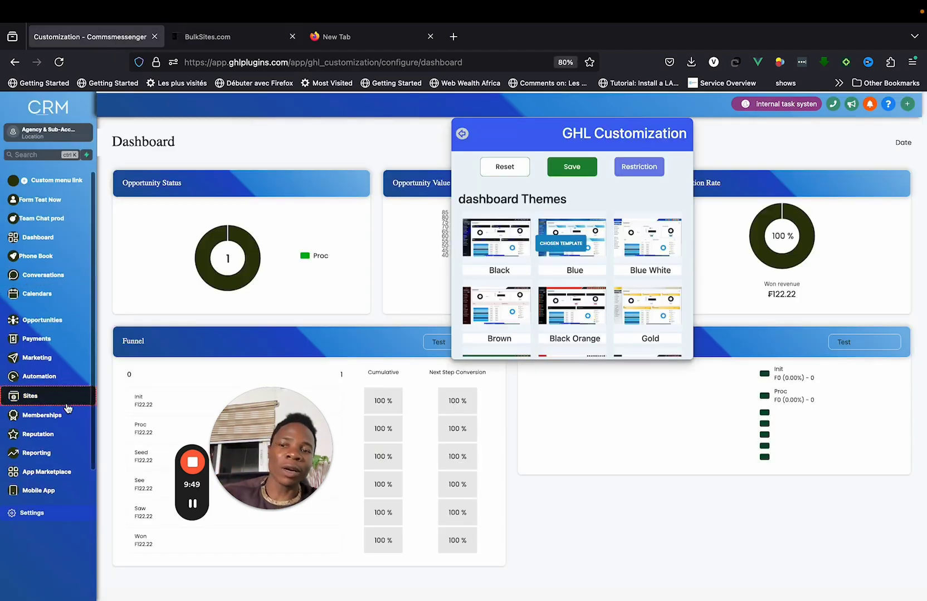
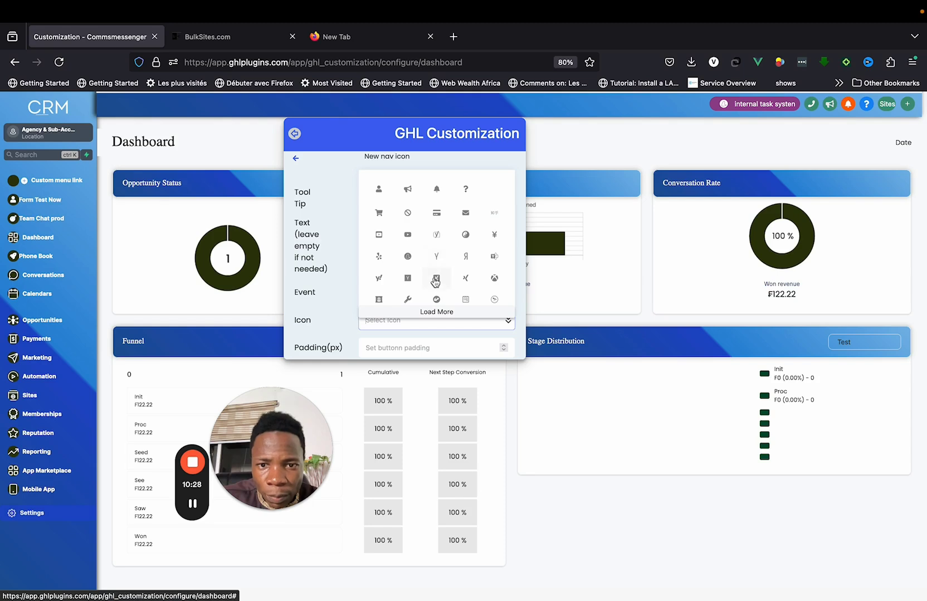
pyautogui.click(467, 299)
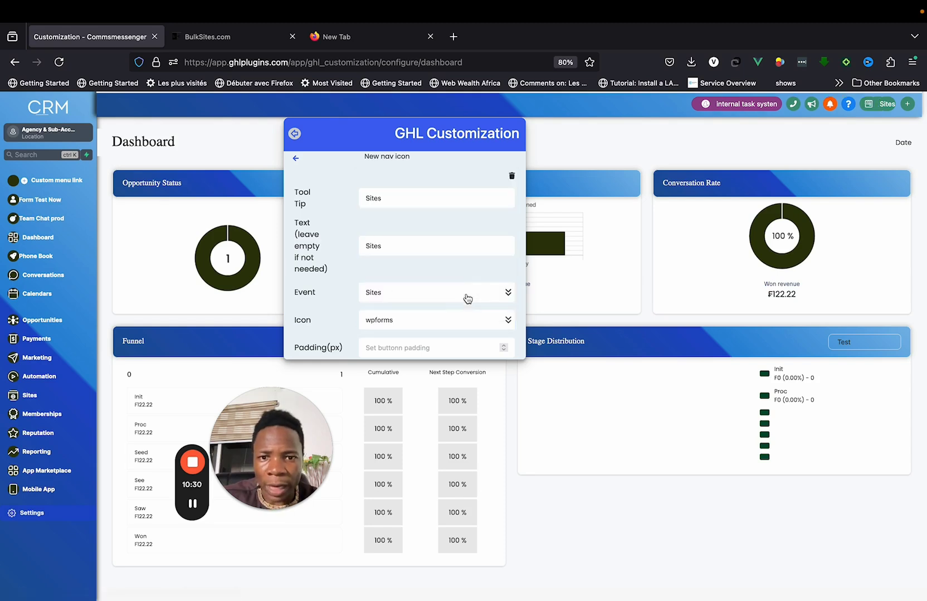
pyautogui.scroll(-2, 446, 303)
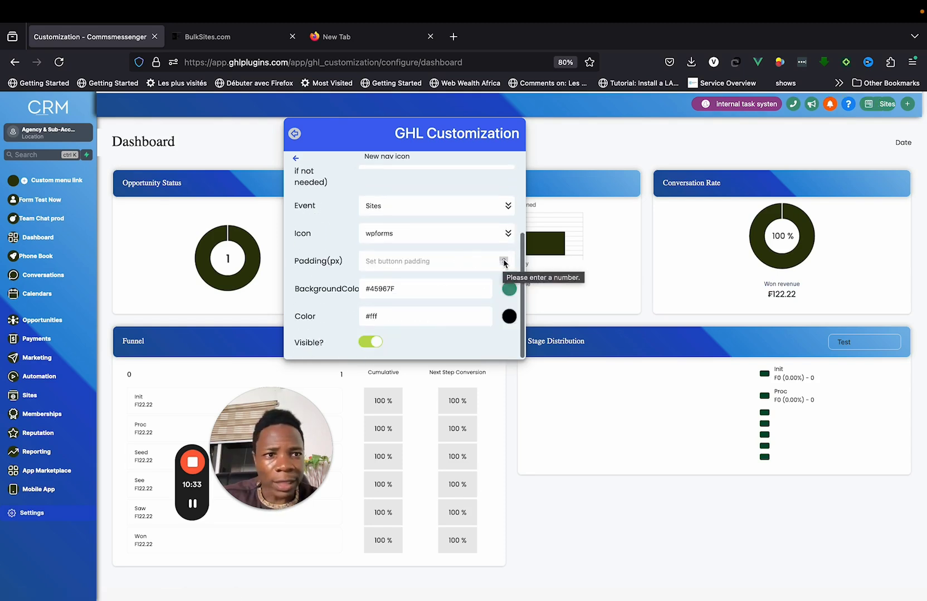
pyautogui.moveTo(504, 261); pyautogui.dragTo(503, 260)
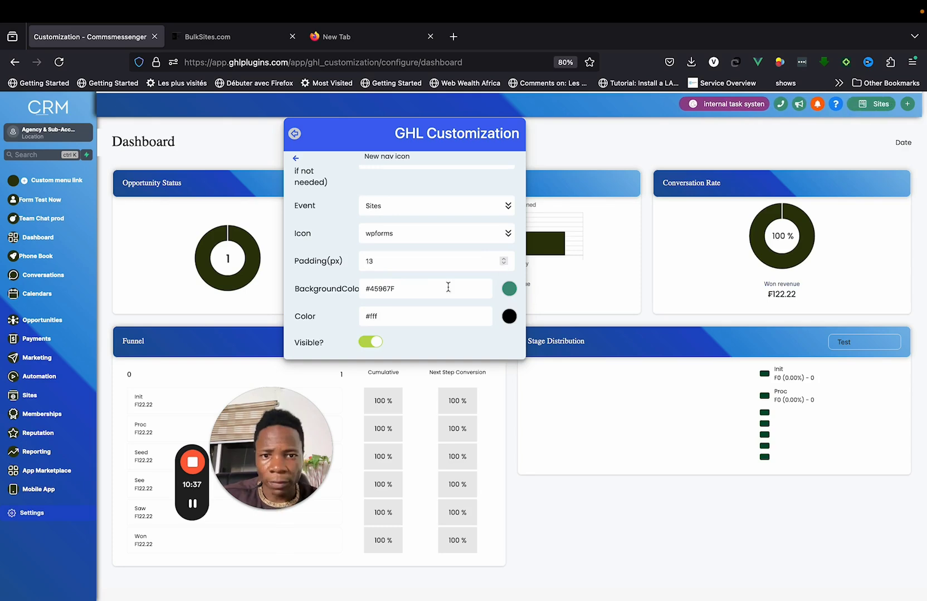
pyautogui.scroll(-1, 438, 311)
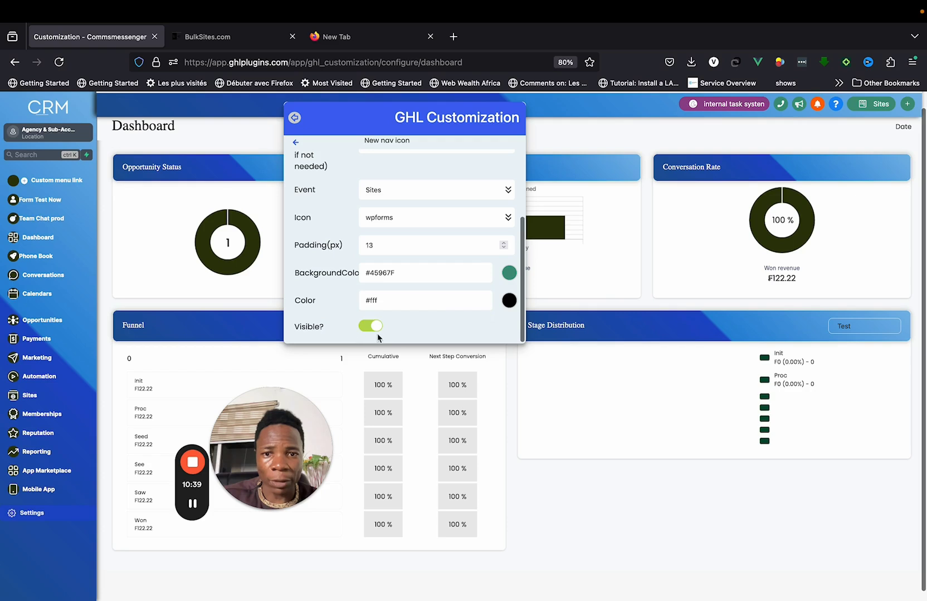
pyautogui.scroll(3, 404, 252)
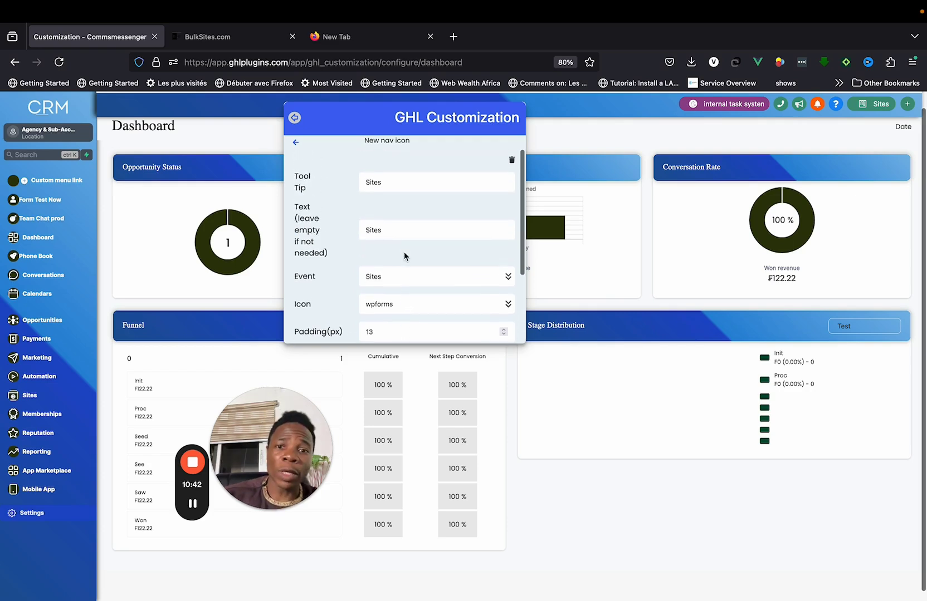
# Examine the event choices for the Sites navigation icon and check the live form test now page that a custom menu link opens.
pyautogui.scroll(1, 404, 232)
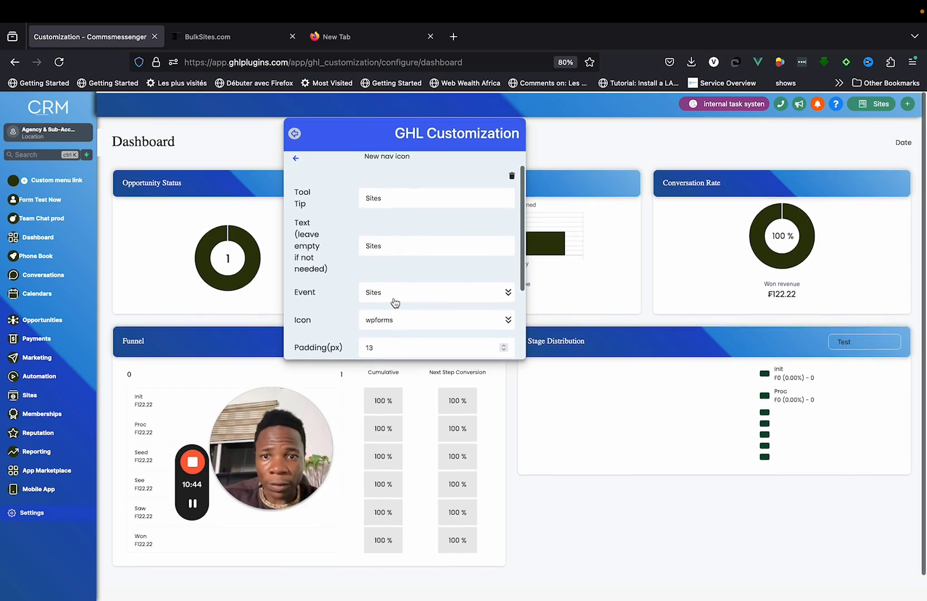
pyautogui.scroll(-1, 394, 302)
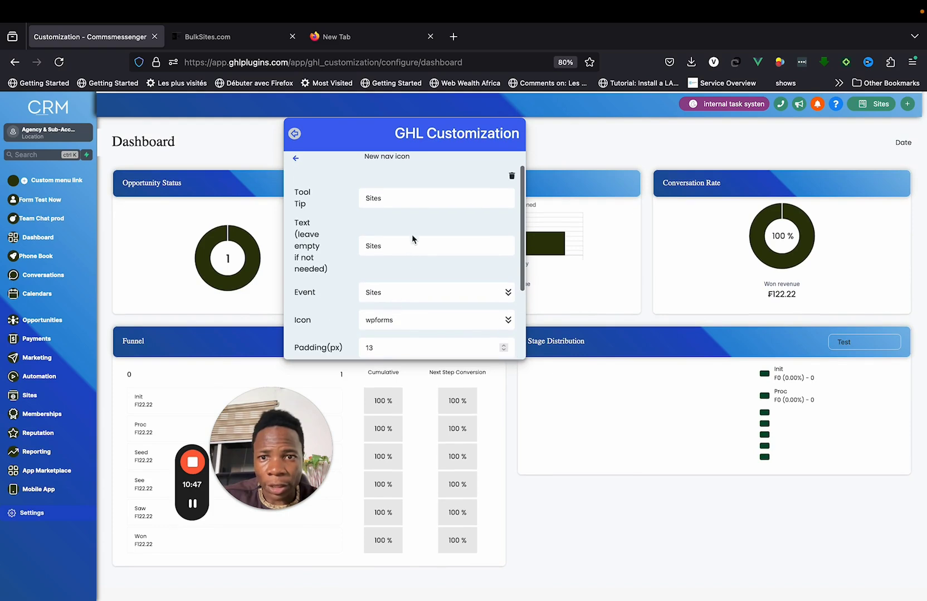
pyautogui.scroll(-2, 405, 275)
pyautogui.click(404, 277)
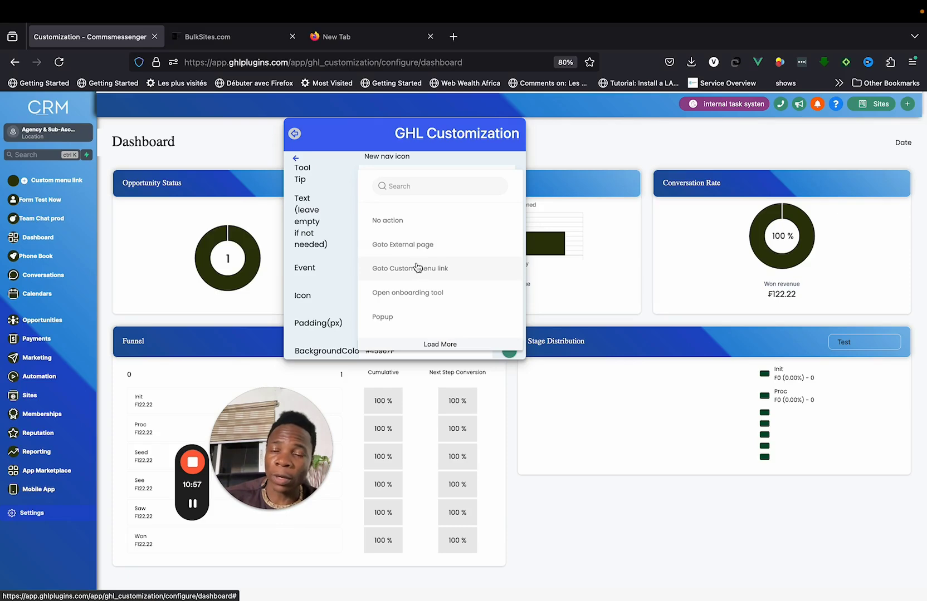
pyautogui.click(236, 29)
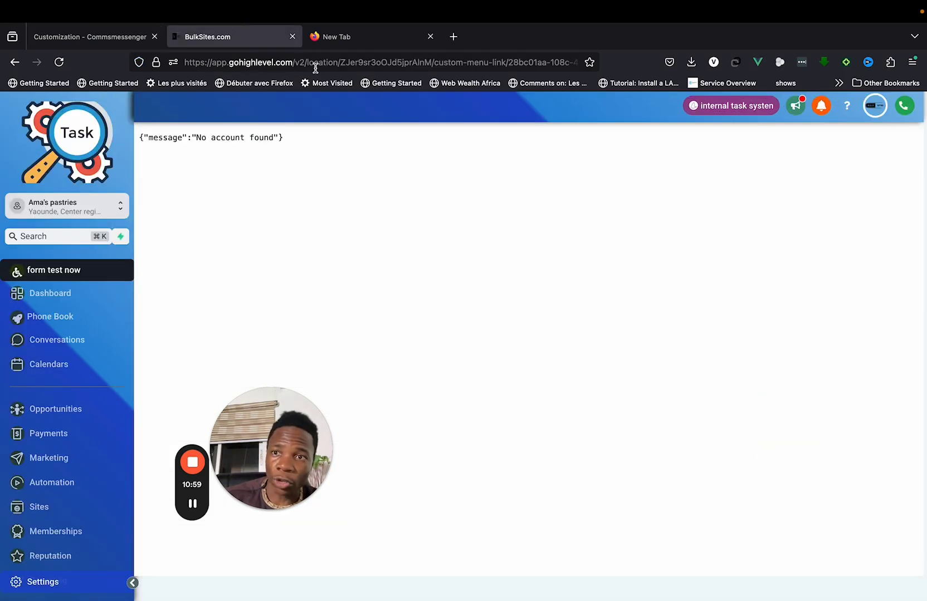
pyautogui.click(101, 38)
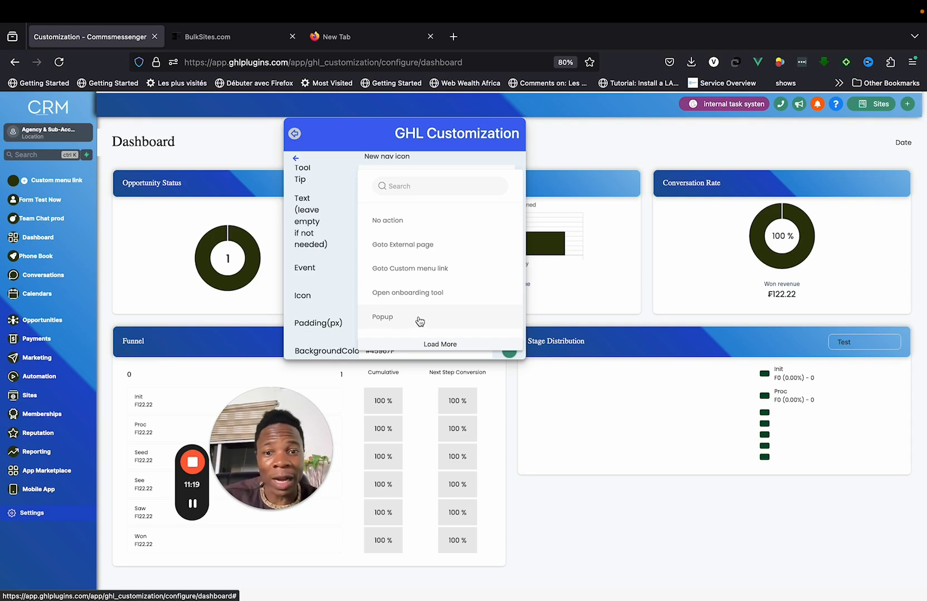
# Look through the available navigation icon events, search them for "exte", and close the list without choosing another event.
pyautogui.scroll(-3, 420, 322)
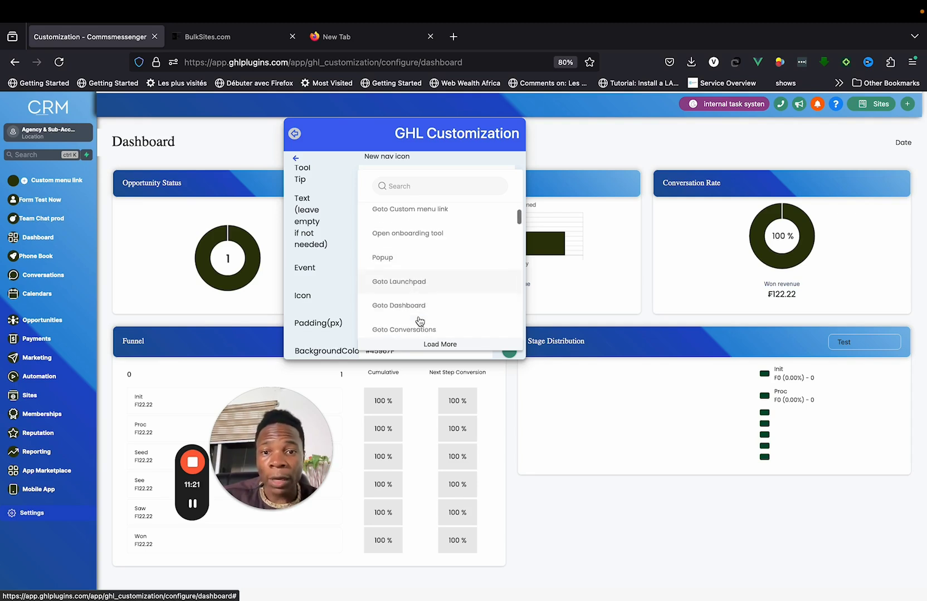
pyautogui.scroll(-3, 421, 306)
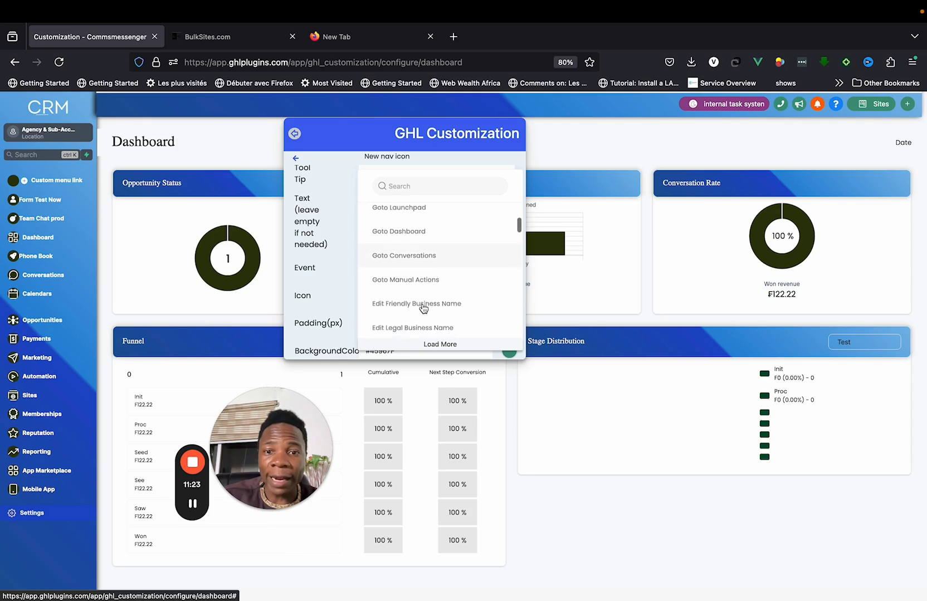
pyautogui.scroll(5, 421, 301)
pyautogui.click(430, 184)
pyautogui.write('exte')
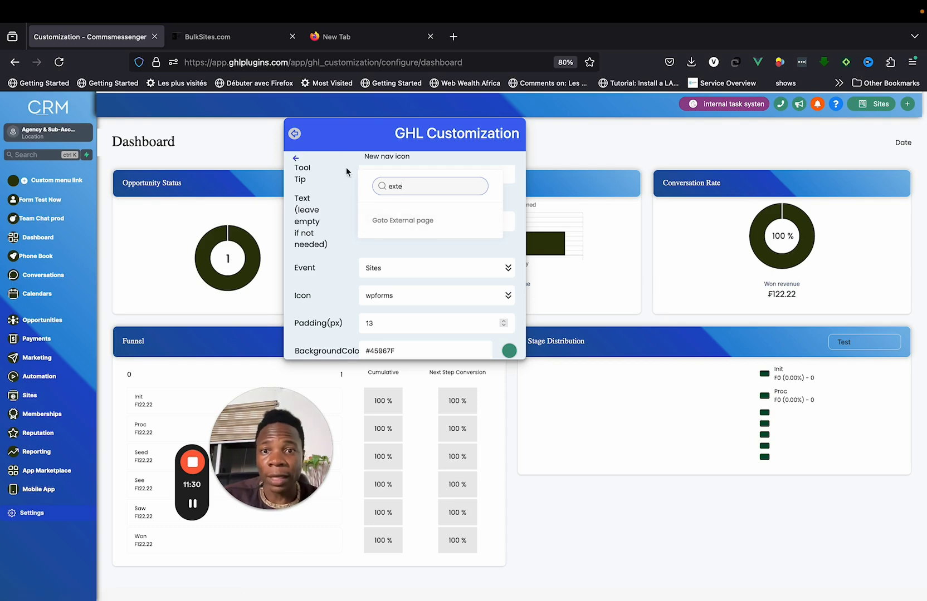
pyautogui.click(411, 166)
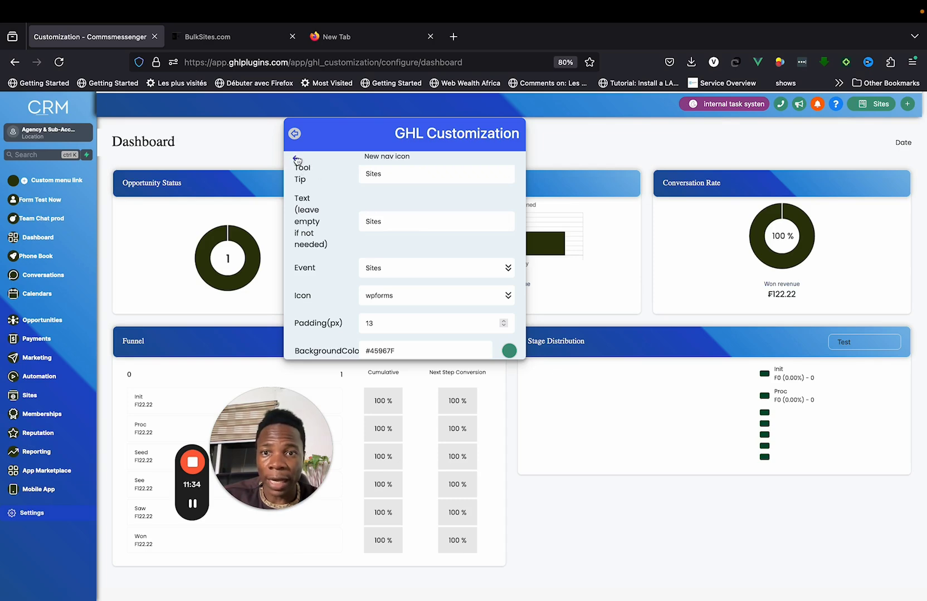
# Leave the navigation icon settings and test the new Sites icon on the live Ama's pastries dashboard.
pyautogui.scroll(5, 300, 164)
pyautogui.click(419, 172)
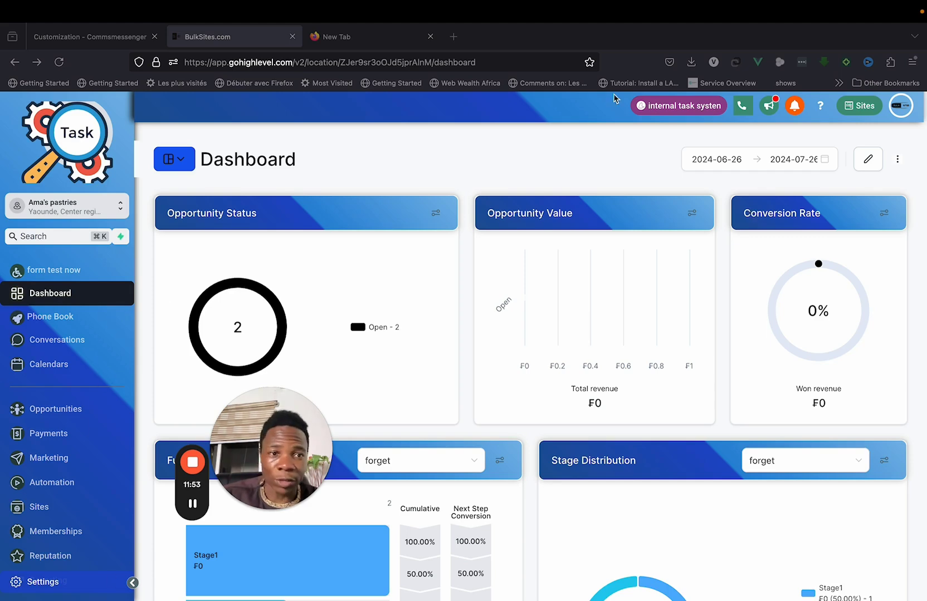
pyautogui.click(858, 107)
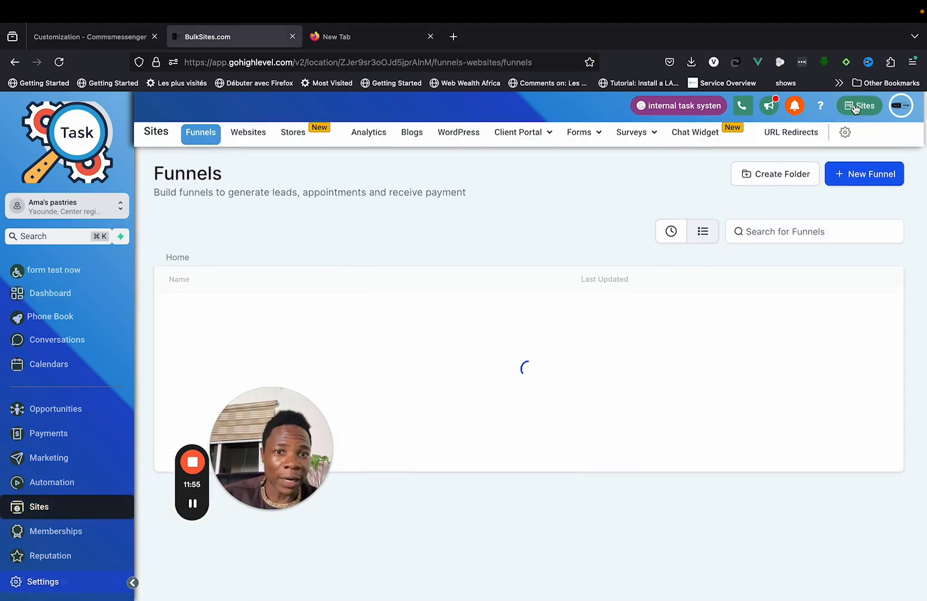